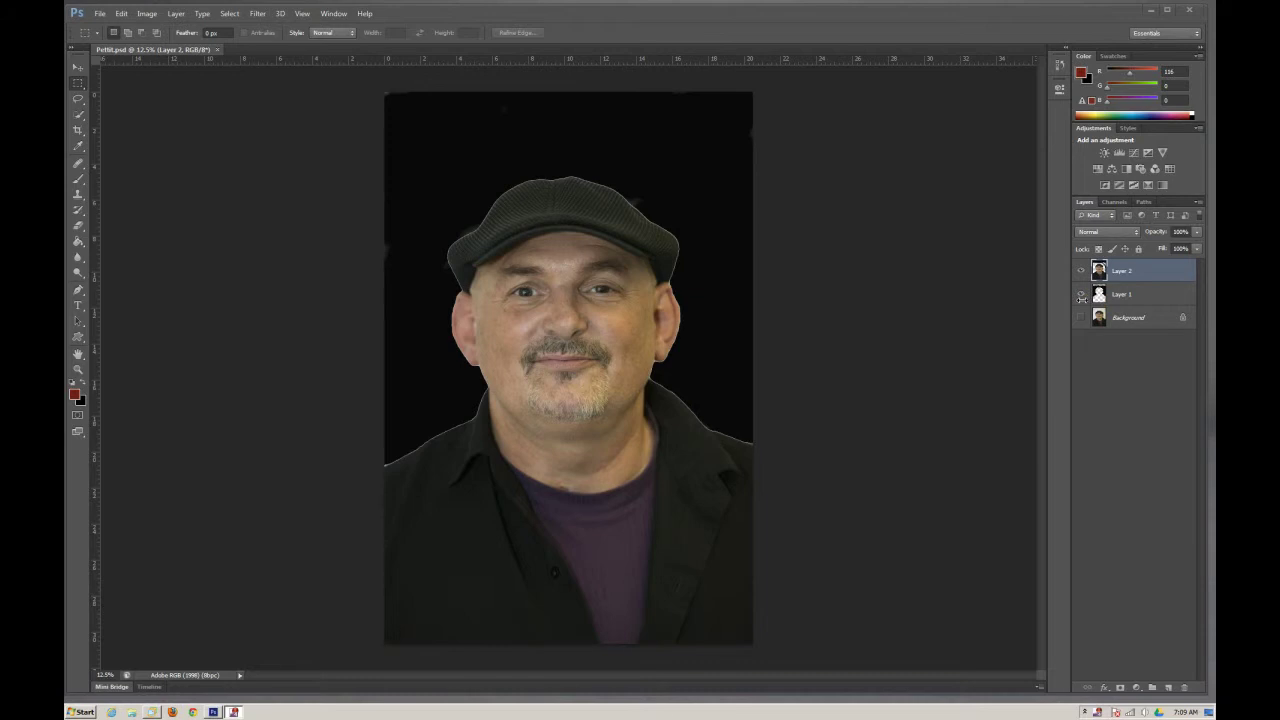
Compare the portrait with Layer 1 and Layer 2 shown and hidden, leaving only the Background layer visible.
left_click(1079, 294)
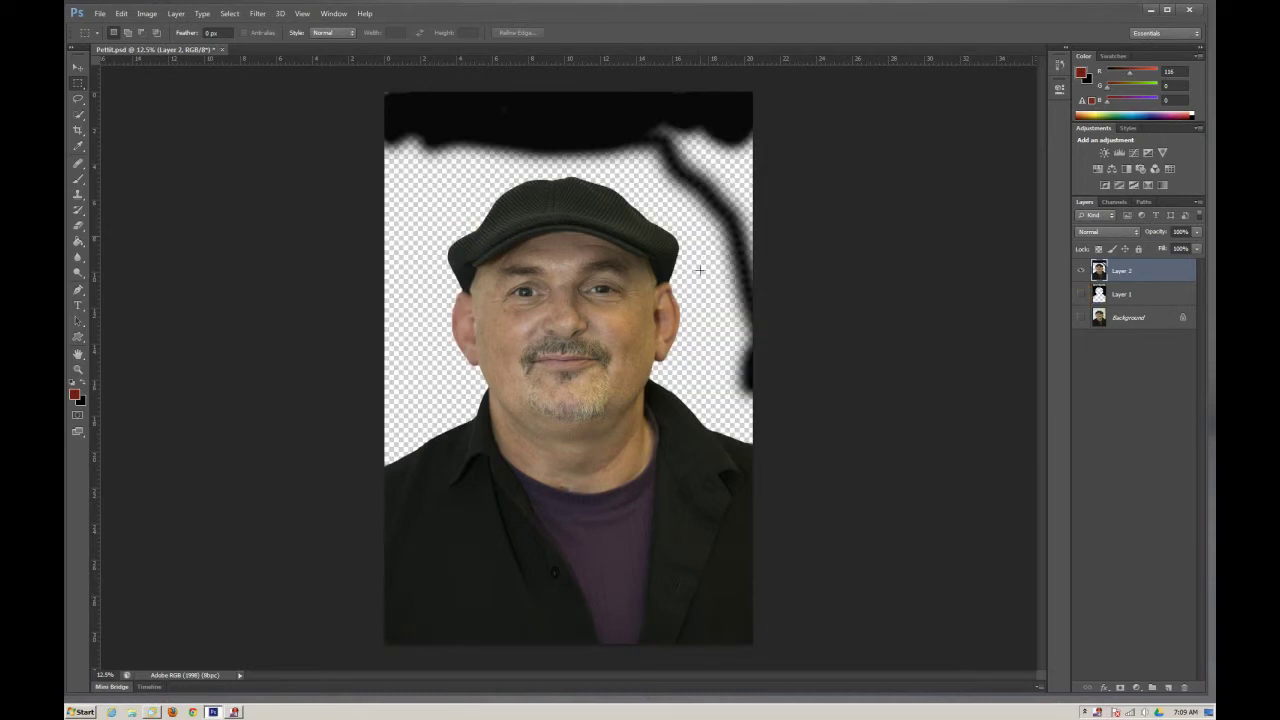
left_click(720, 425)
left_click(389, 95)
left_click(826, 383)
left_click(1106, 286)
left_click(1091, 290)
left_click(1078, 296)
left_click(1081, 295)
left_click(1080, 271)
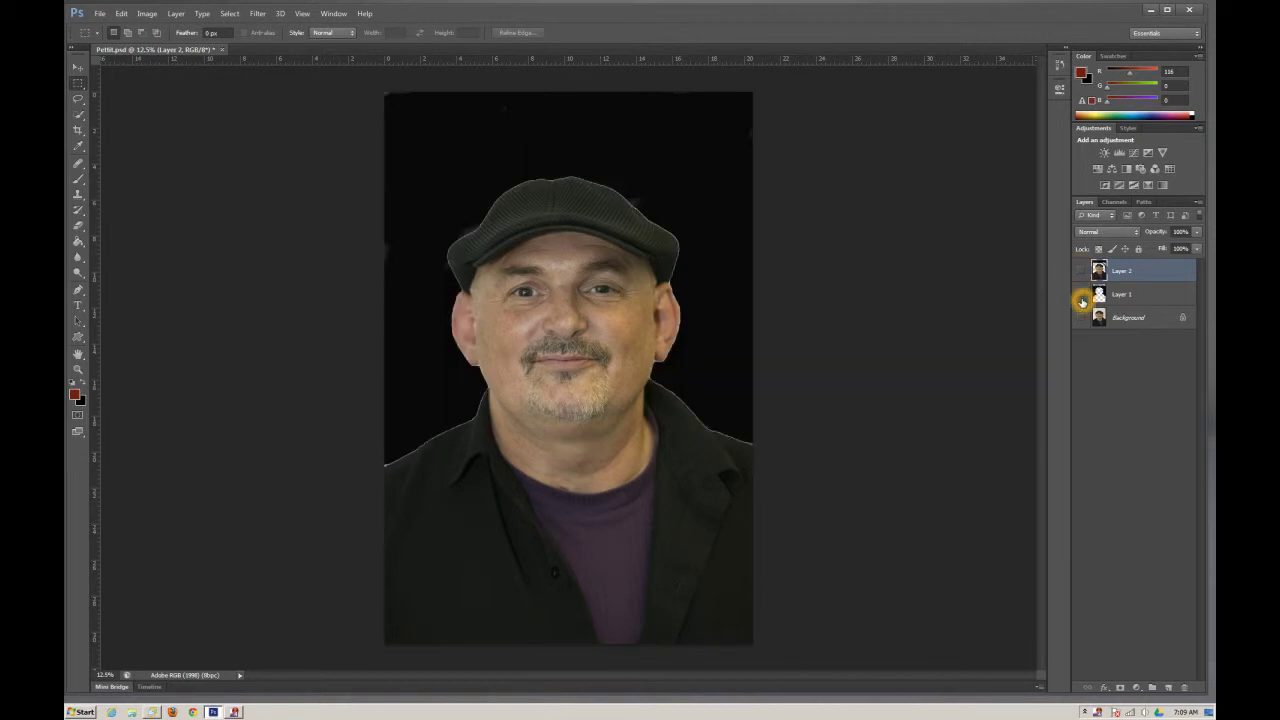
left_click(1081, 295)
left_click(1080, 318)
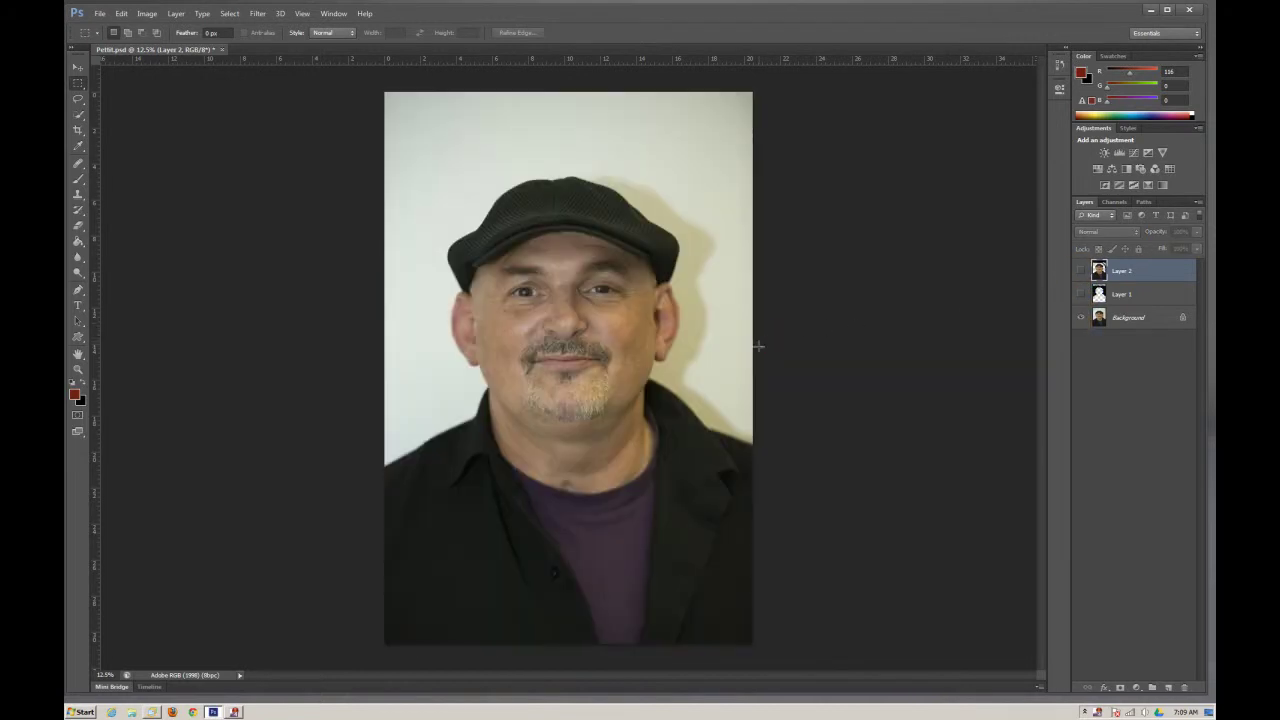
left_click(1100, 266)
left_click(604, 179)
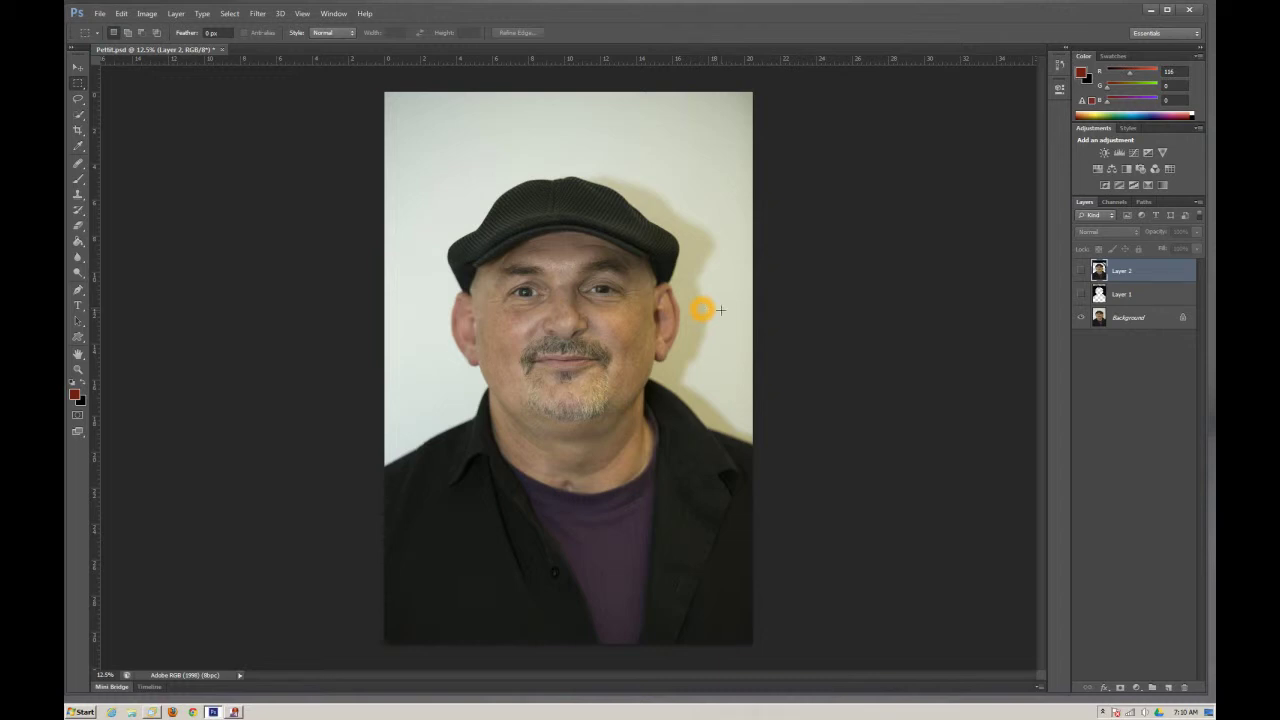
left_click(708, 214)
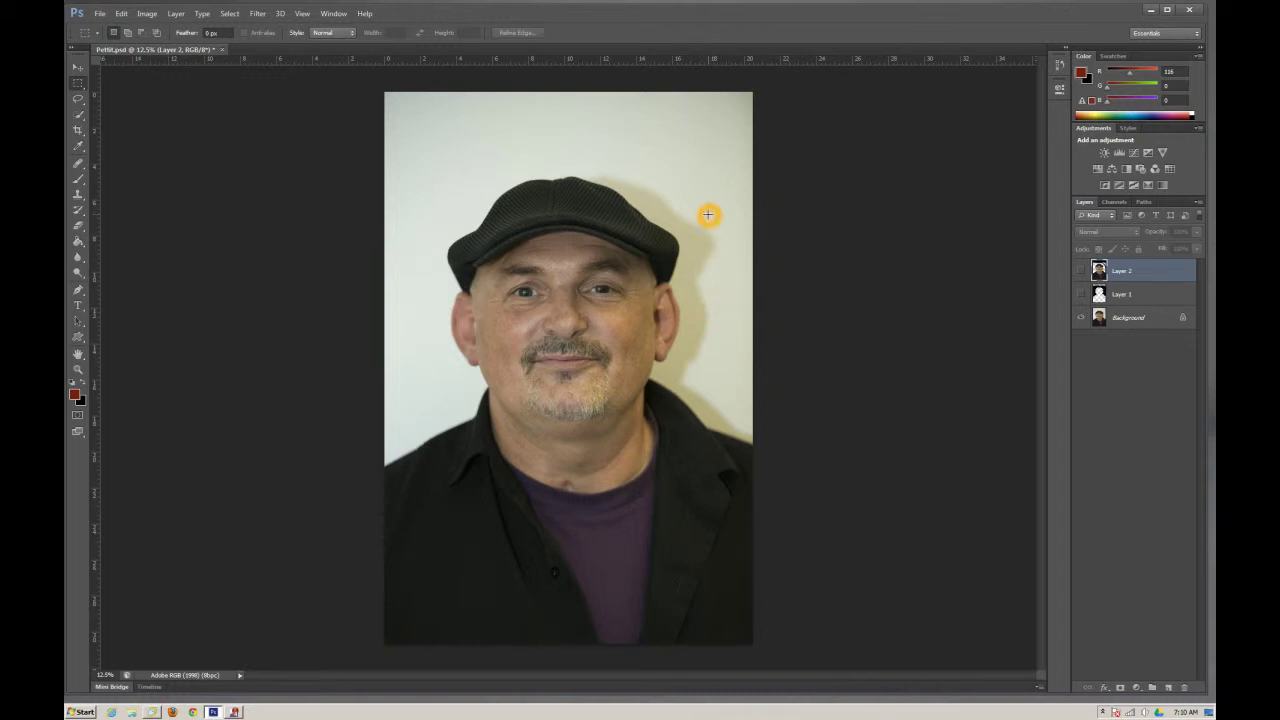
Preview Layer 1 and Layer 2 once more, hide them again, and add an empty layer directly above the Background layer.
left_click(1100, 316)
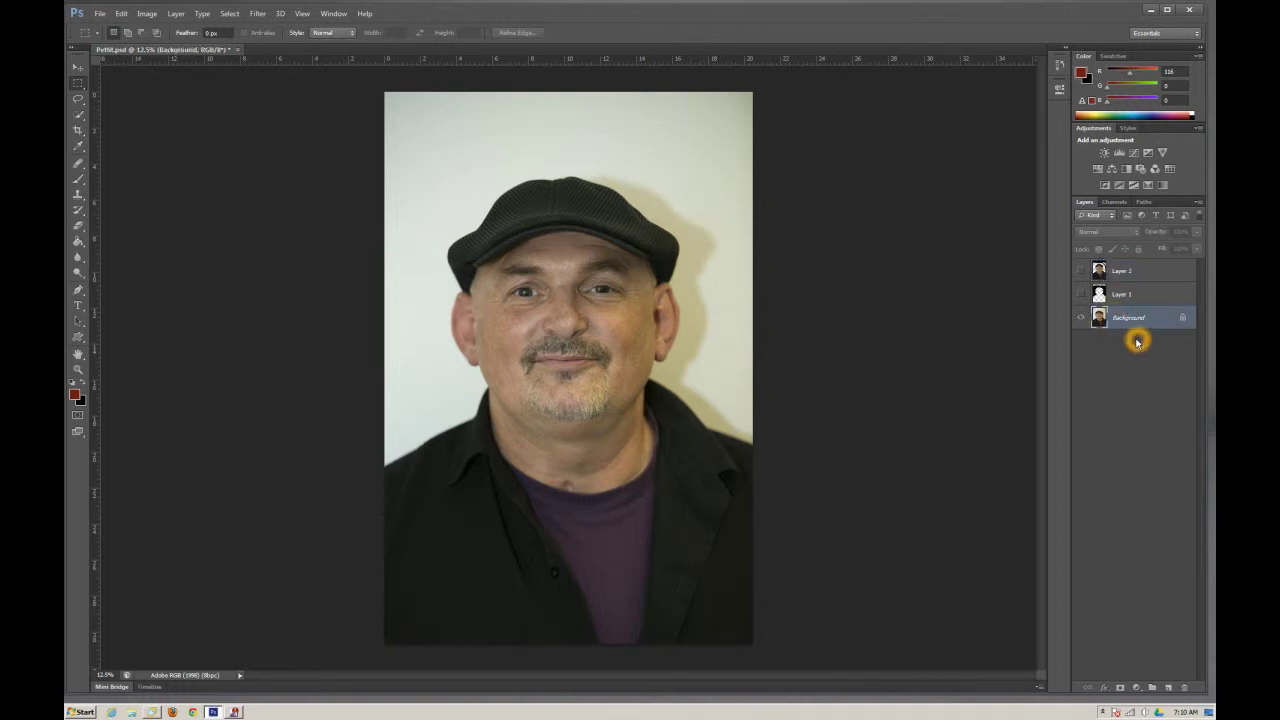
left_click(1081, 271)
left_click(1081, 294)
left_click(1082, 271)
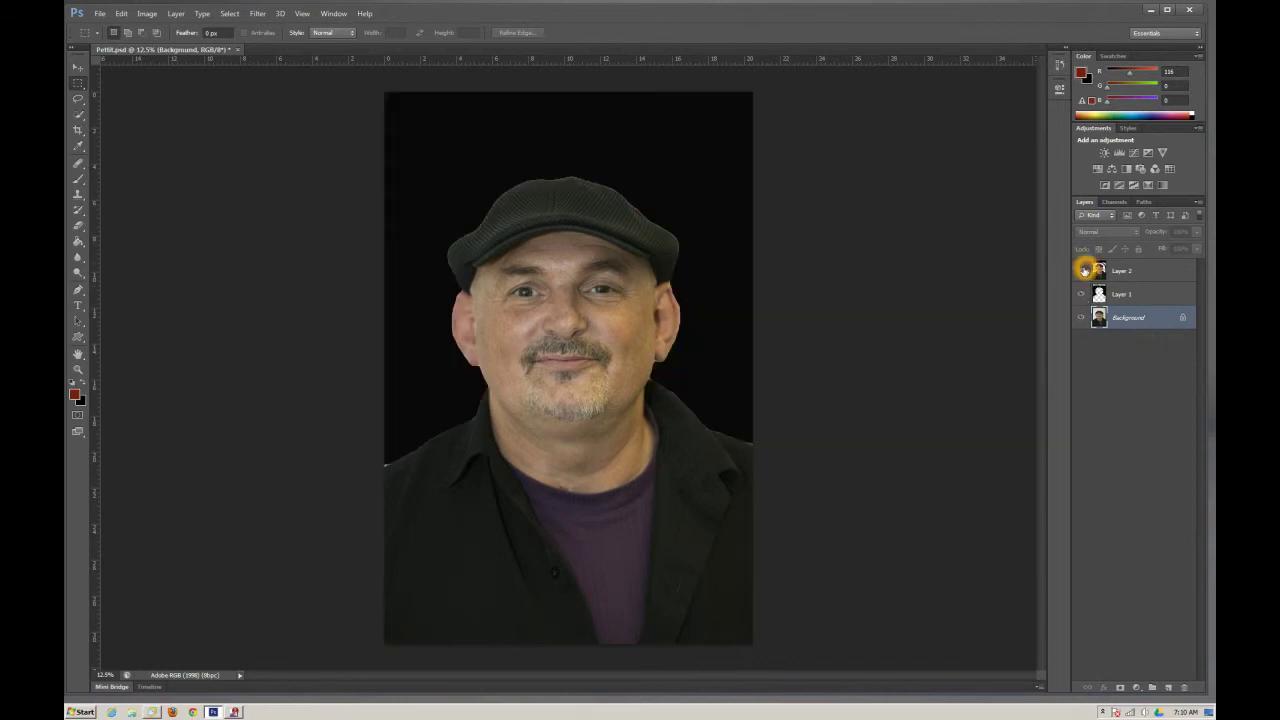
left_click(1081, 294)
left_click(1096, 320)
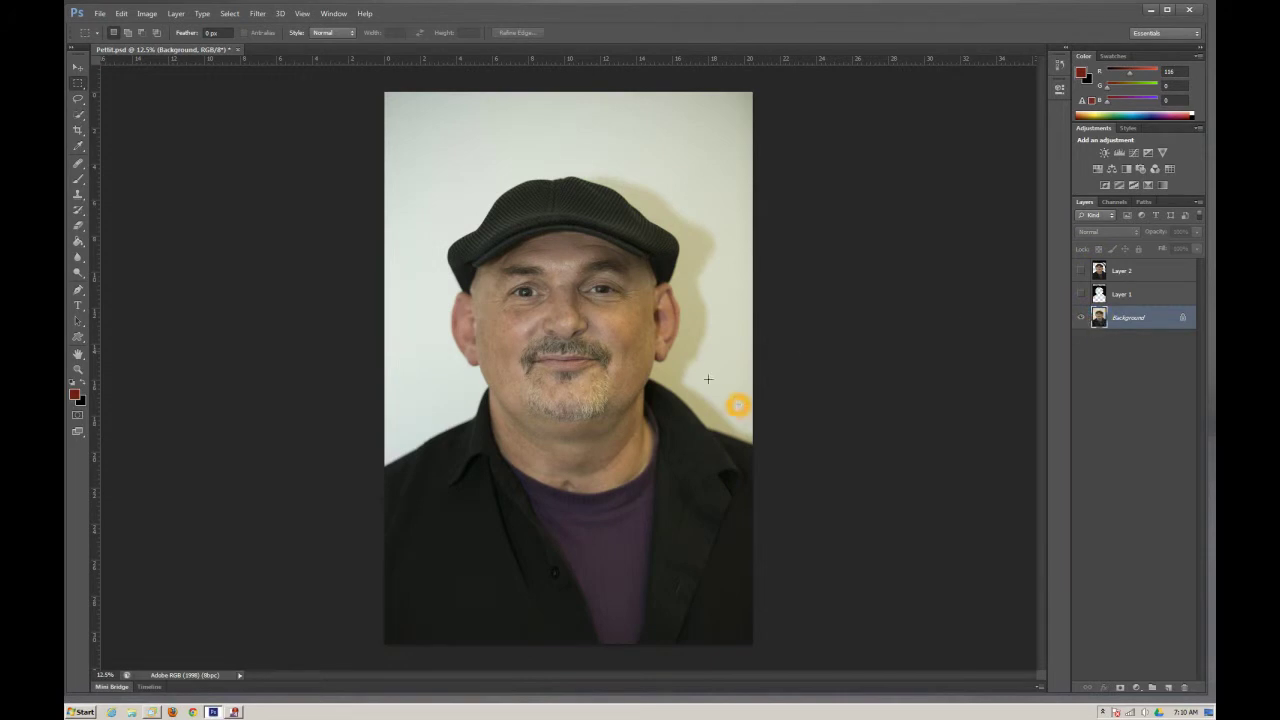
left_click(1176, 466)
left_click(1169, 688)
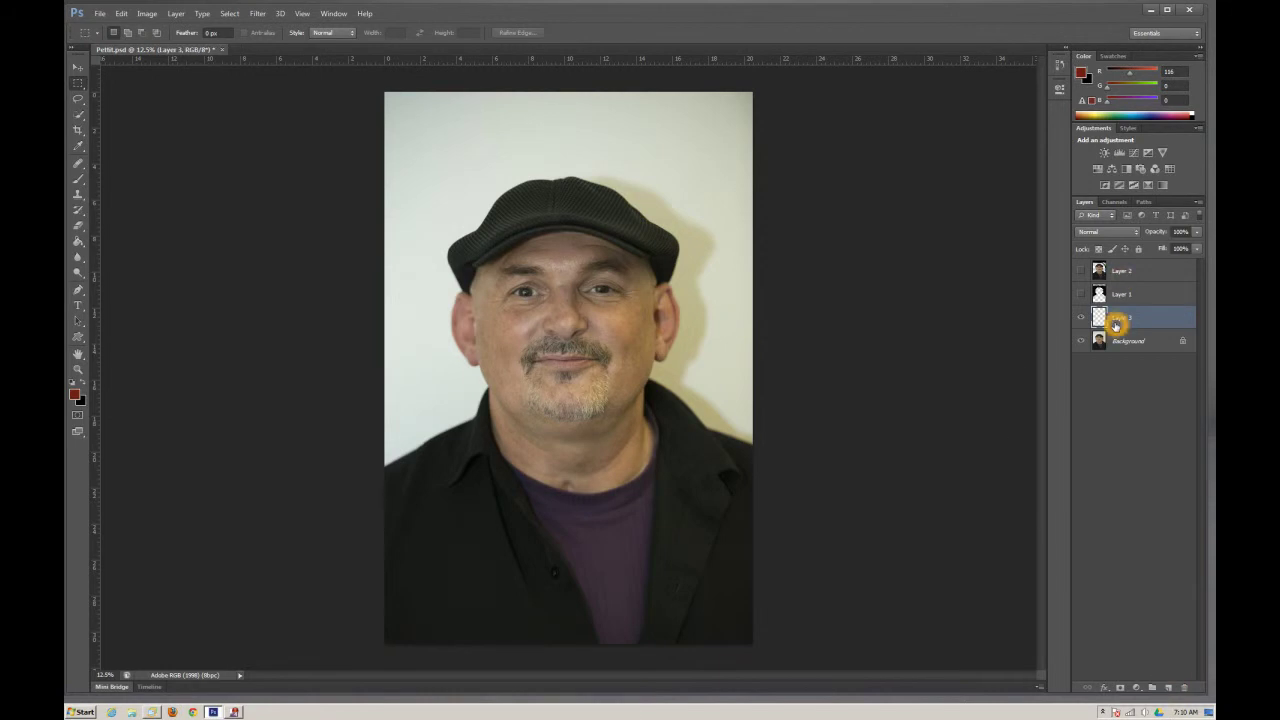
Set up the Healing Brush Tool with a 200 px brush that samples Current & Below.
mouse_move(79, 163)
left_mouse_down()
mouse_move(111, 183)
mouse_move(122, 161)
left_mouse_up()
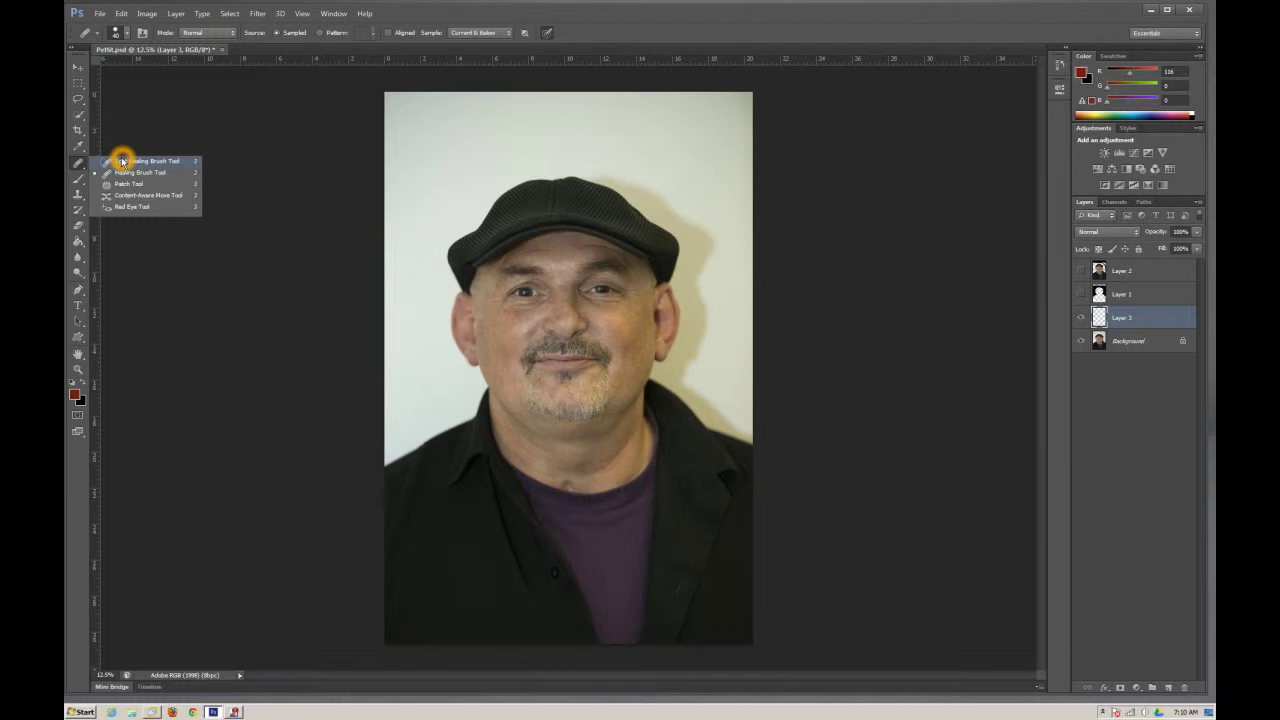
left_click(127, 174)
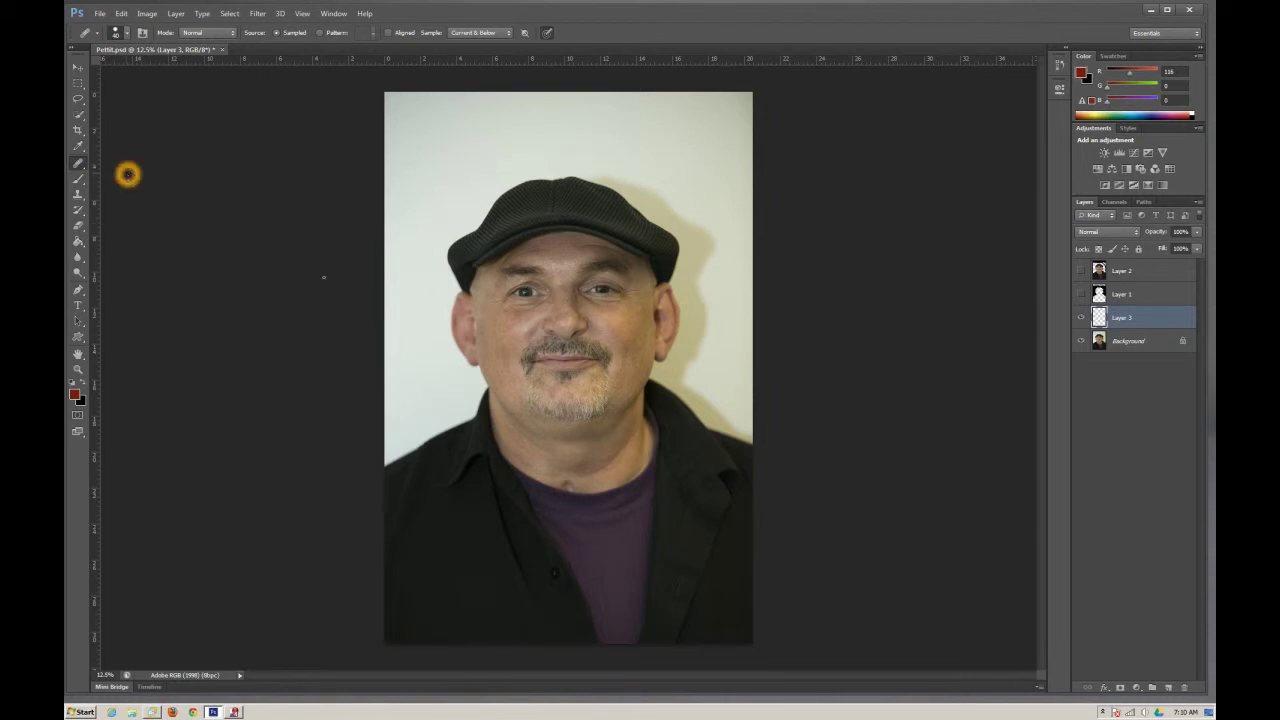
left_click(689, 203, "alt")
left_click(650, 157)
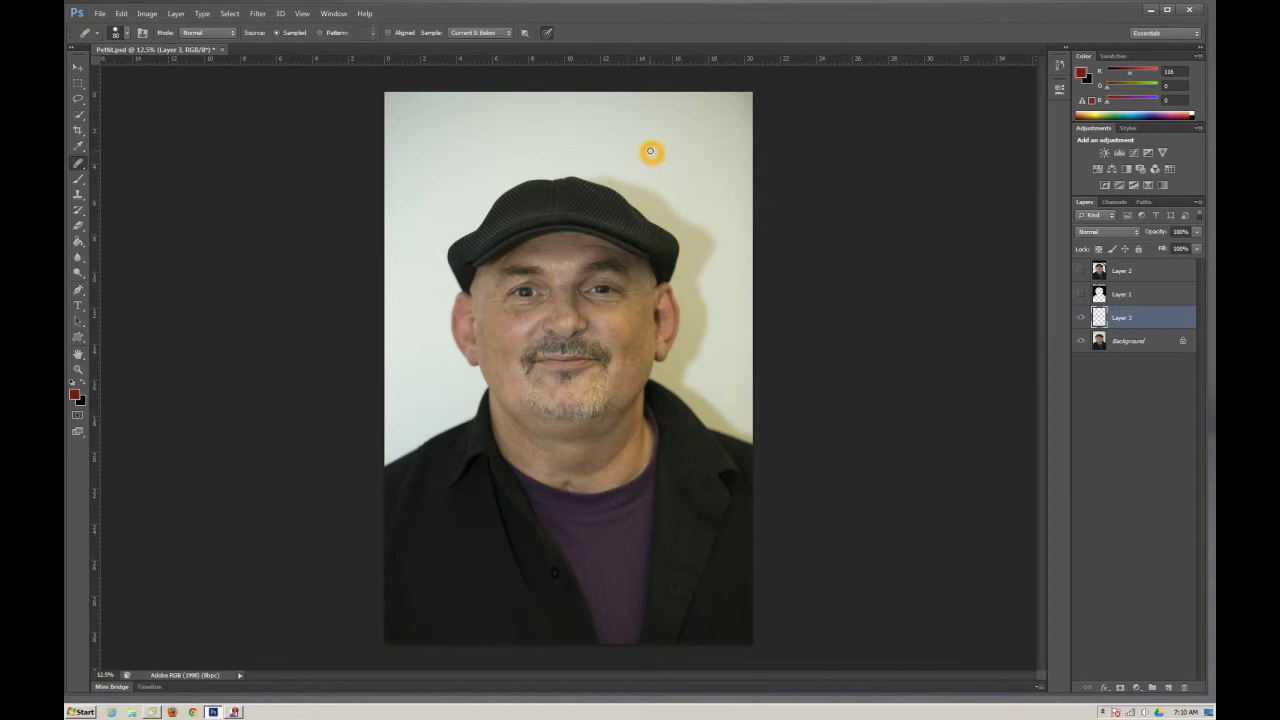
left_click(641, 181)
left_click(641, 128, "alt")
left_click(636, 170)
left_click(508, 33)
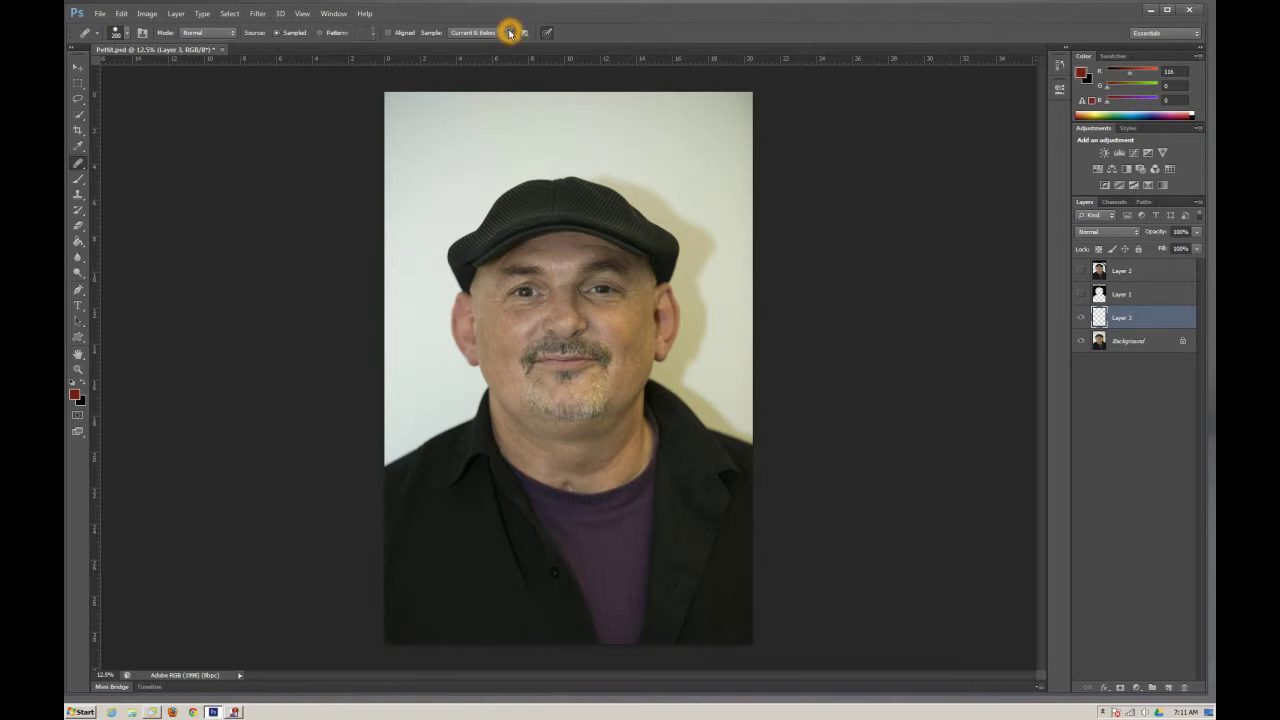
left_click(508, 33)
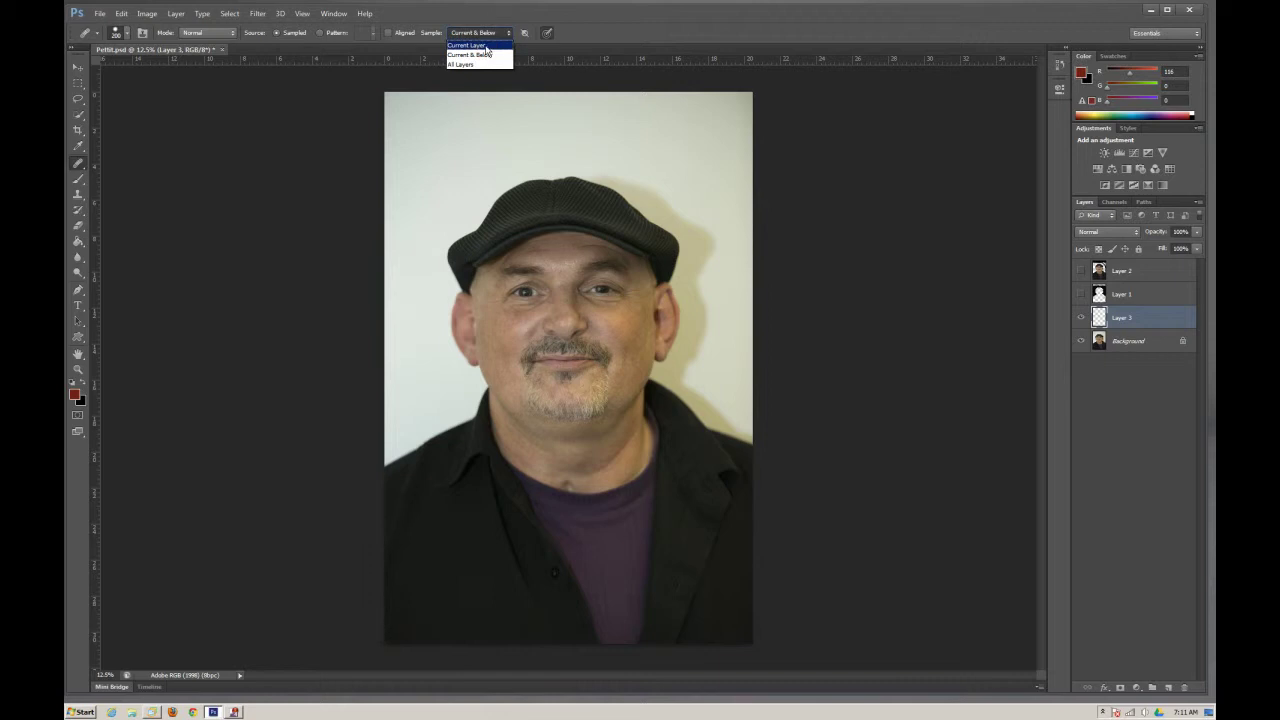
left_click(476, 55)
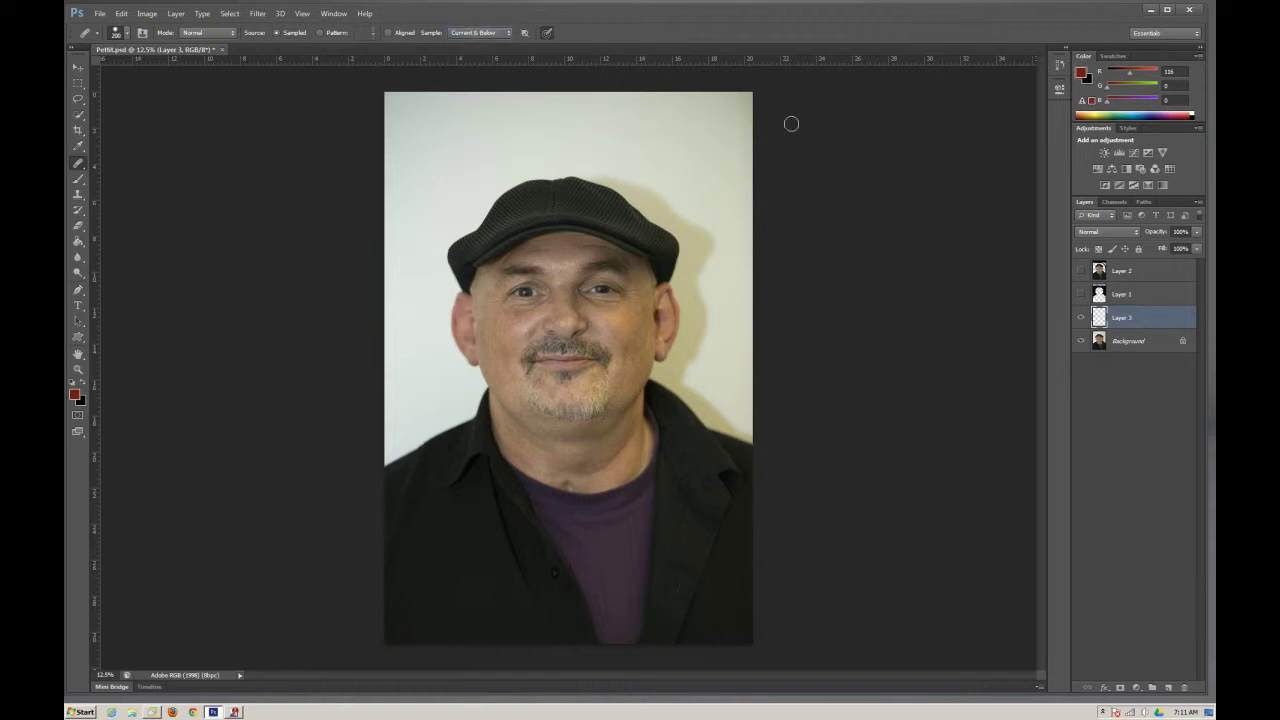
Heal the wall shadow beside the cap, ear and shoulder using clean wall above the cap as source, and undo the last stroke.
left_click(622, 126, "alt")
mouse_move(648, 175)
left_mouse_down()
mouse_move(622, 177)
mouse_move(732, 235)
mouse_move(701, 258)
left_mouse_up()
left_click_drag(740, 205, 719, 175)
mouse_move(704, 240)
left_mouse_down()
mouse_move(634, 189)
mouse_move(681, 194)
left_mouse_up()
mouse_move(713, 258)
left_mouse_down()
mouse_move(706, 299)
mouse_move(735, 291)
mouse_move(705, 322)
mouse_move(684, 383)
mouse_move(715, 396)
left_mouse_up()
left_click_drag(712, 400, 689, 388)
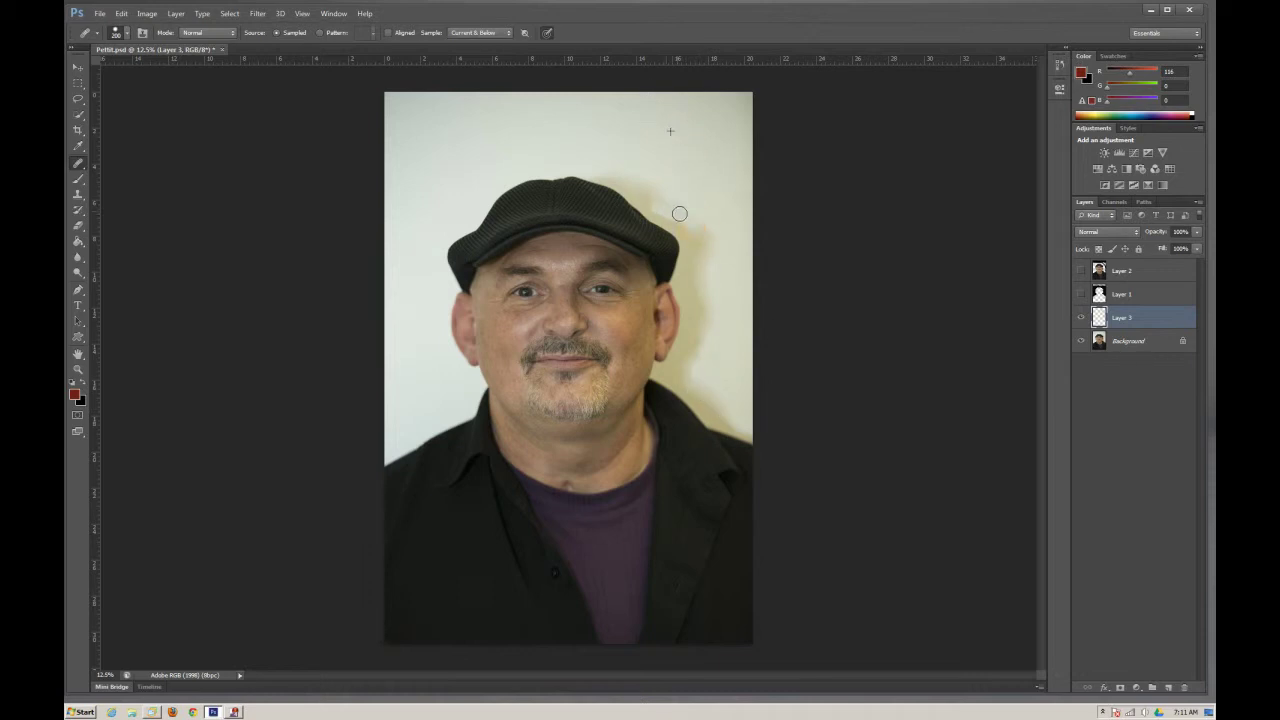
mouse_move(697, 220)
left_mouse_down()
mouse_move(699, 304)
mouse_move(719, 313)
mouse_move(690, 327)
mouse_move(695, 312)
mouse_move(716, 406)
left_mouse_up()
key("ctrl+z")
Switch to the Clone Stamp Tool and set it to 29% opacity and 21% flow.
left_click(82, 194)
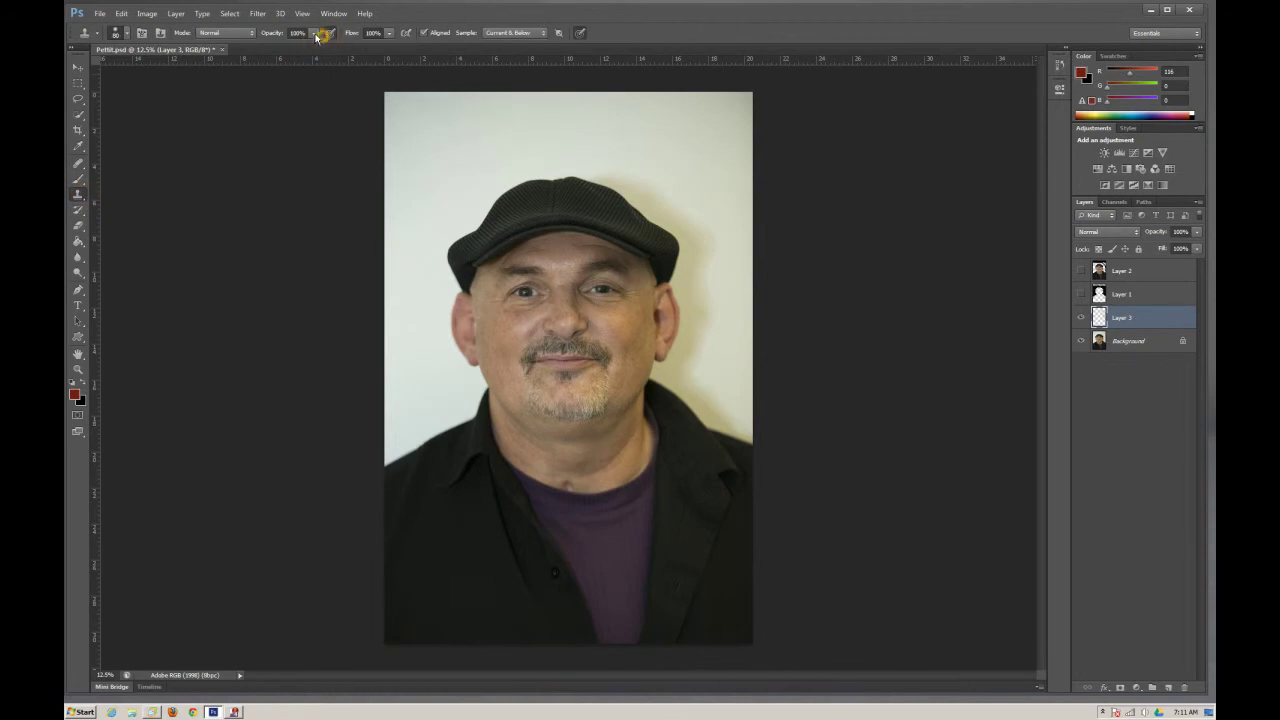
left_click_drag(311, 36, 267, 46)
left_click(391, 34)
Clone clean wall over the remaining shadow beside the cap, ear and shoulder, checking the retouch with Layer 3 hidden and shown.
left_click_drag(530, 140, 575, 122)
mouse_move(676, 178)
left_mouse_down()
mouse_move(651, 189)
mouse_move(689, 194)
mouse_move(631, 180)
mouse_move(678, 210)
mouse_move(651, 177)
mouse_move(709, 240)
mouse_move(740, 248)
mouse_move(715, 163)
left_mouse_up()
mouse_move(720, 223)
left_mouse_down()
mouse_move(715, 264)
mouse_move(710, 241)
mouse_move(696, 278)
mouse_move(702, 227)
mouse_move(704, 334)
mouse_move(718, 290)
mouse_move(724, 320)
mouse_move(712, 249)
mouse_move(730, 315)
mouse_move(697, 372)
mouse_move(689, 361)
mouse_move(682, 373)
mouse_move(697, 374)
mouse_move(700, 356)
mouse_move(689, 364)
mouse_move(704, 369)
mouse_move(702, 353)
mouse_move(685, 370)
mouse_move(698, 349)
mouse_move(698, 372)
mouse_move(698, 345)
mouse_move(686, 372)
mouse_move(708, 353)
mouse_move(694, 371)
mouse_move(711, 327)
mouse_move(700, 329)
mouse_move(697, 306)
mouse_move(725, 406)
left_mouse_up()
left_click(715, 174, "alt")
left_click(703, 148, "alt")
left_click(676, 161, "alt")
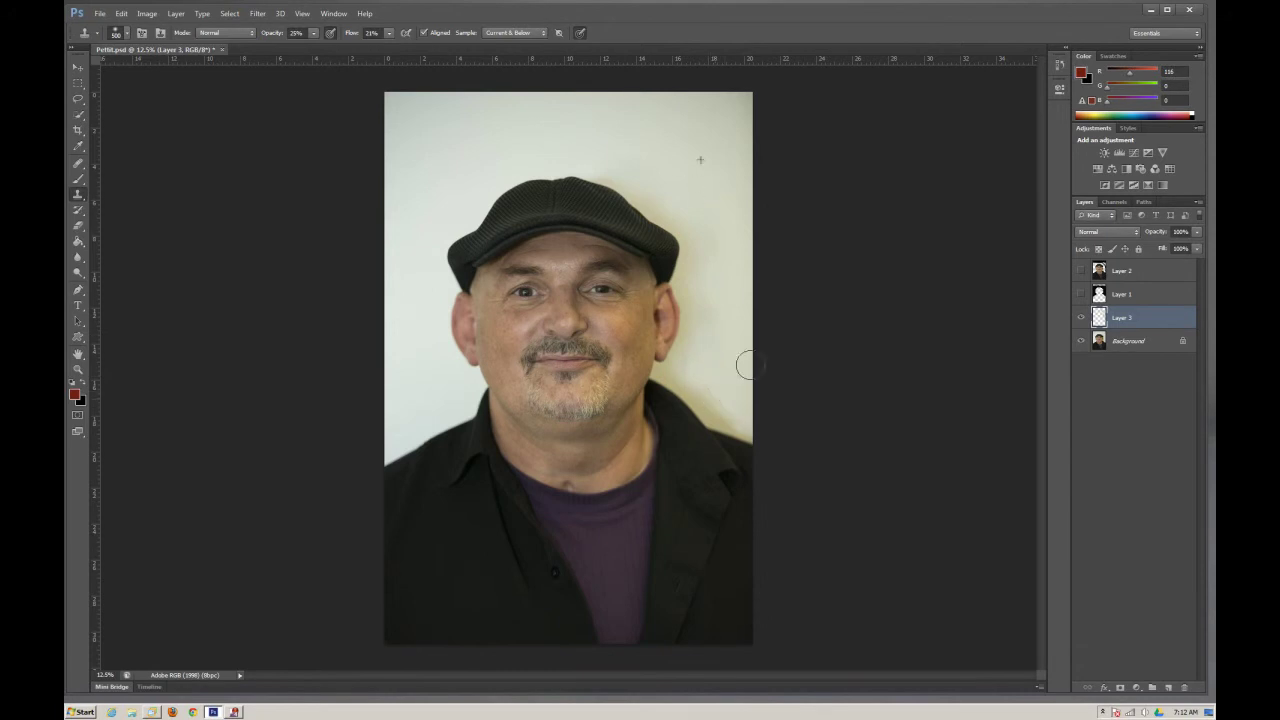
left_click(1080, 317)
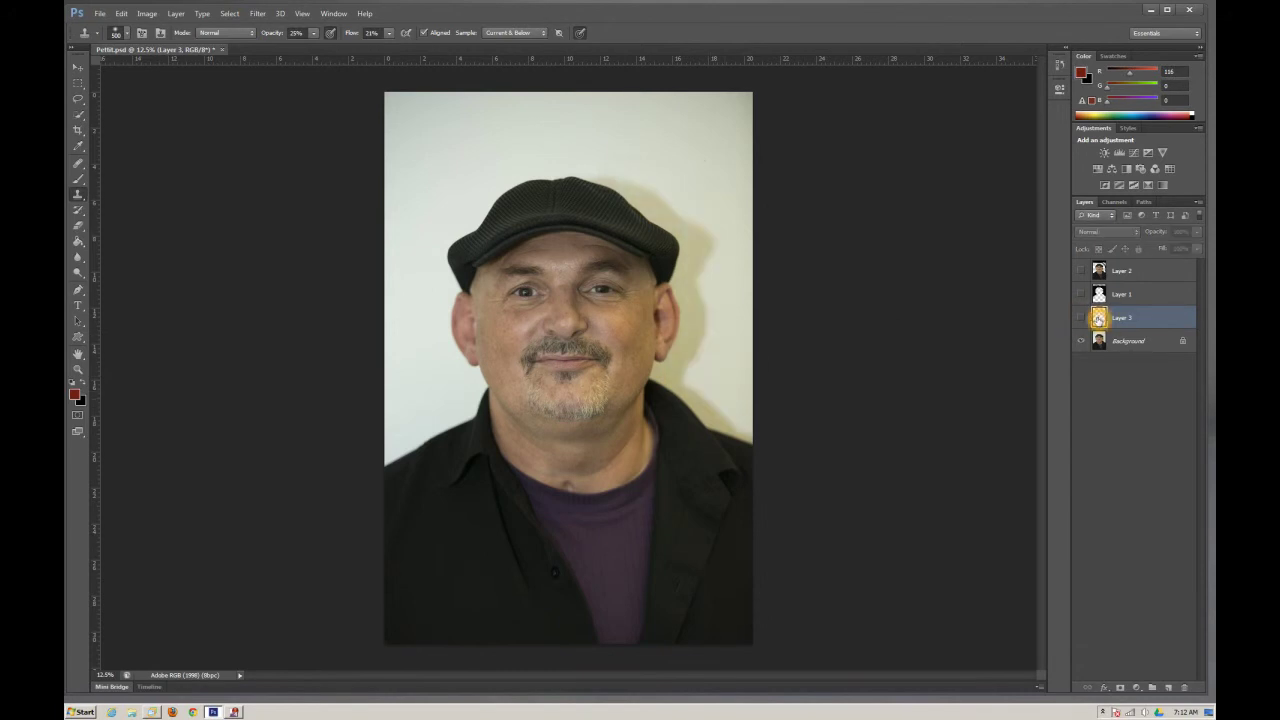
left_click(1080, 317)
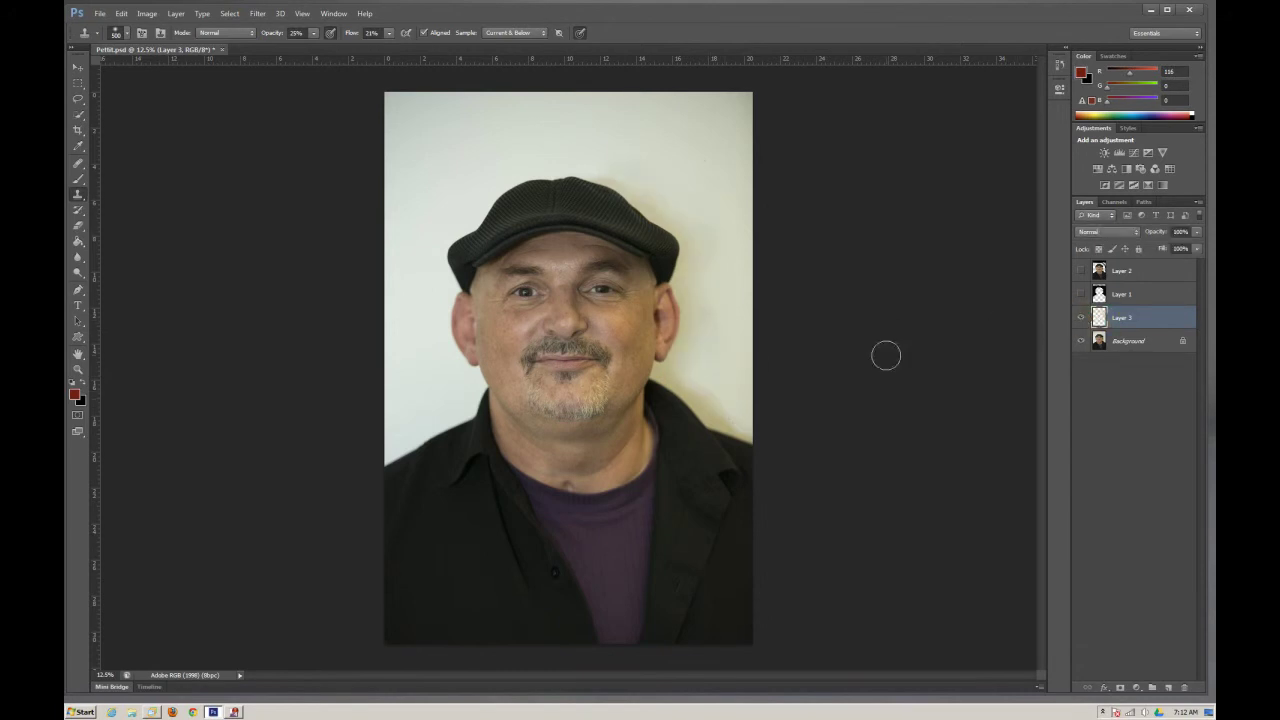
mouse_move(731, 394)
left_mouse_down()
mouse_move(714, 389)
mouse_move(730, 420)
mouse_move(694, 371)
mouse_move(711, 363)
left_mouse_up()
Select the Background layer and switch to the Magnetic Lasso Tool.
left_click(1118, 342)
left_click(123, 330)
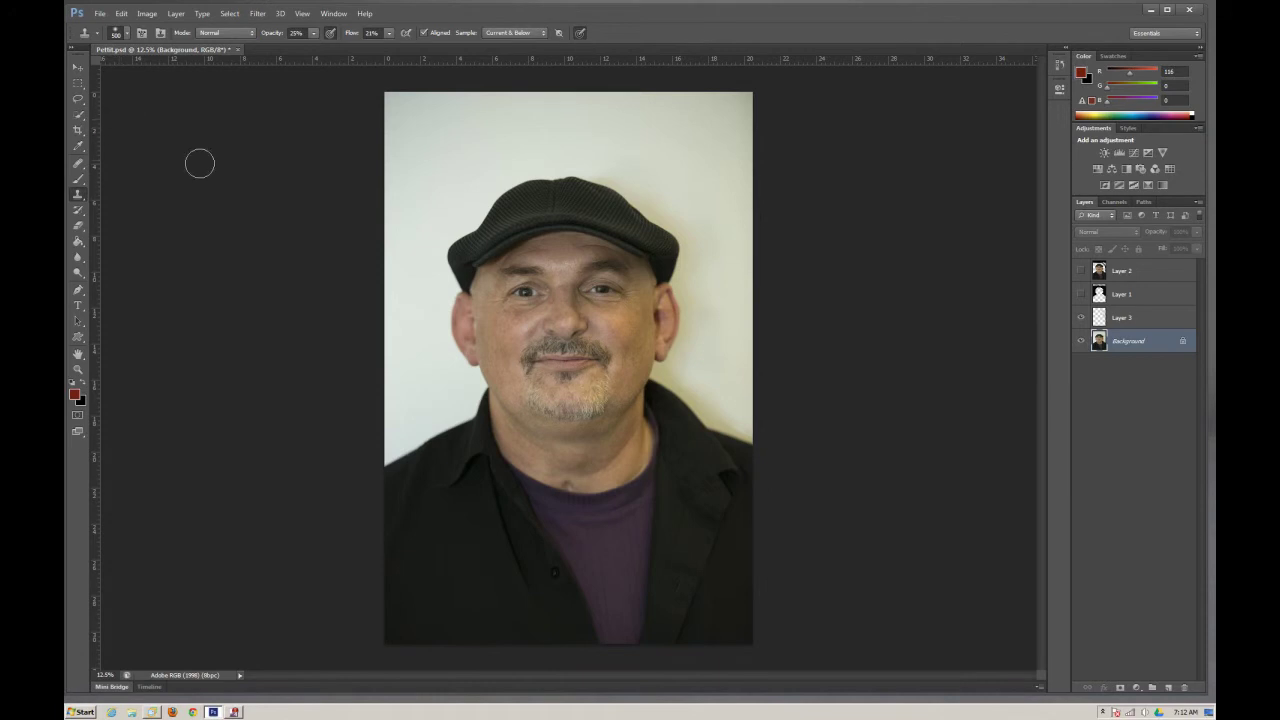
left_click(77, 99)
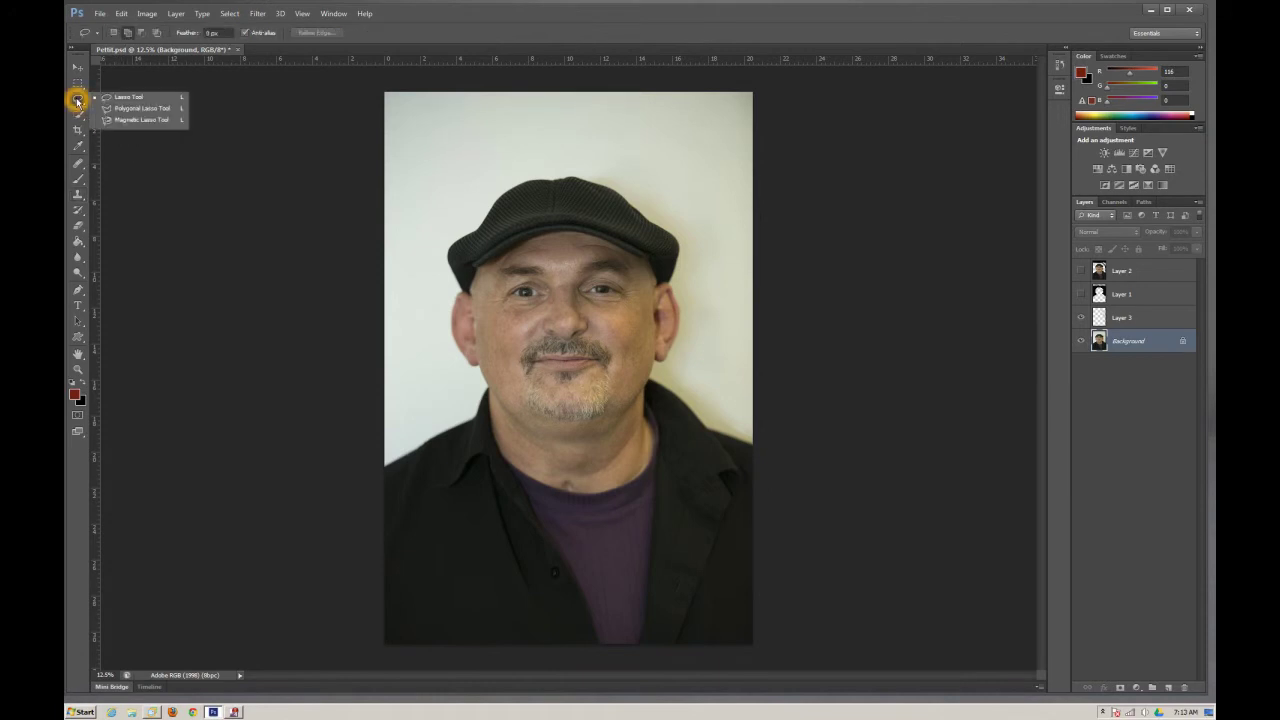
left_click(137, 121)
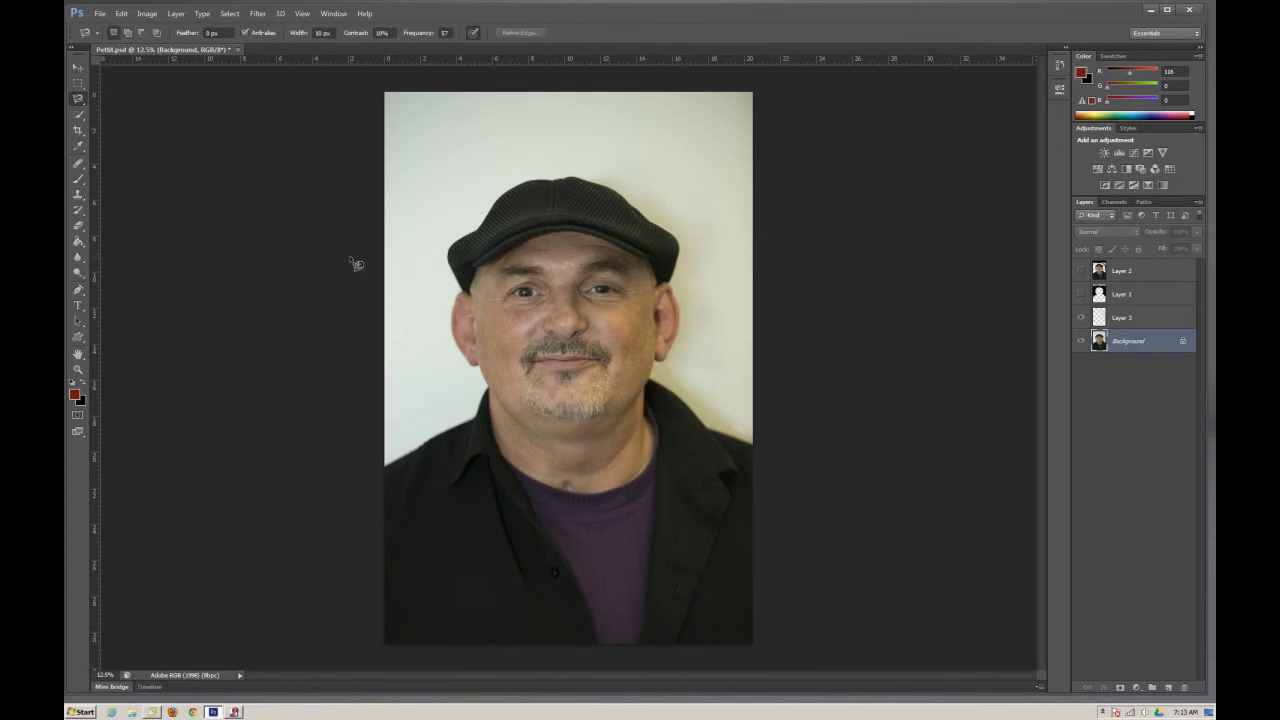
left_click(387, 464)
left_click(433, 231)
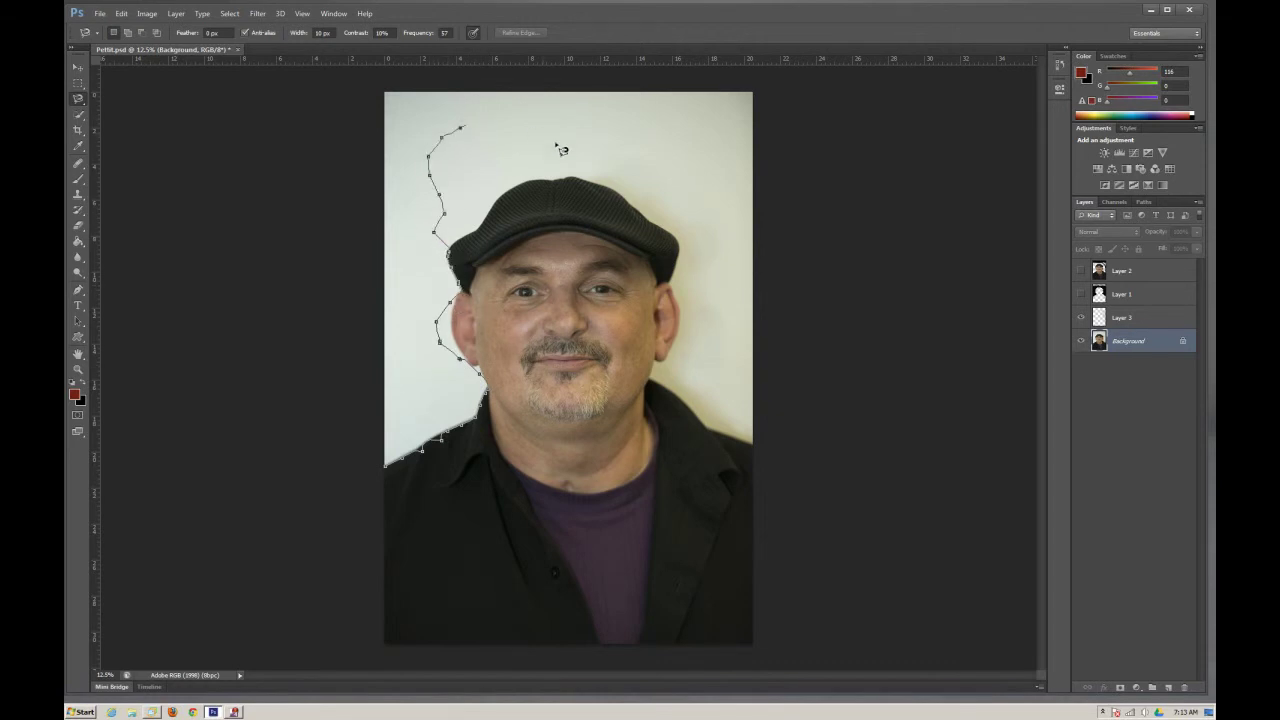
left_click(570, 212)
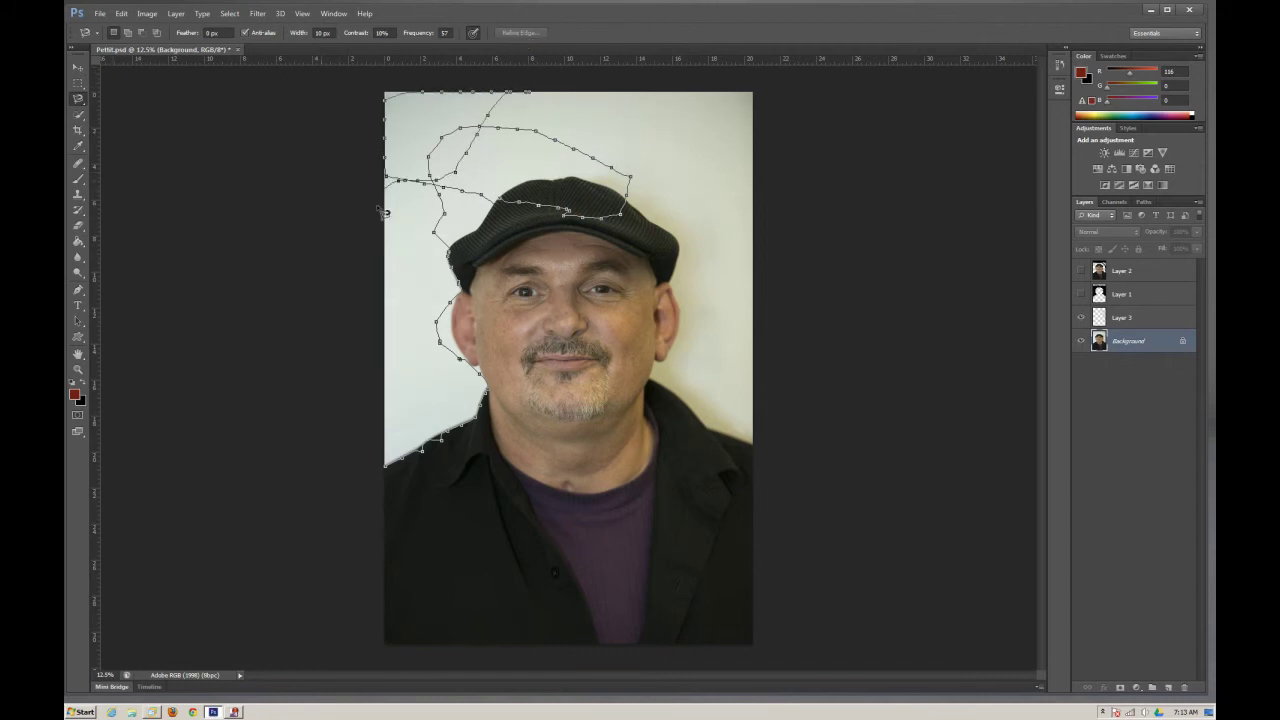
left_click(404, 478)
left_click(400, 478)
left_click(398, 478)
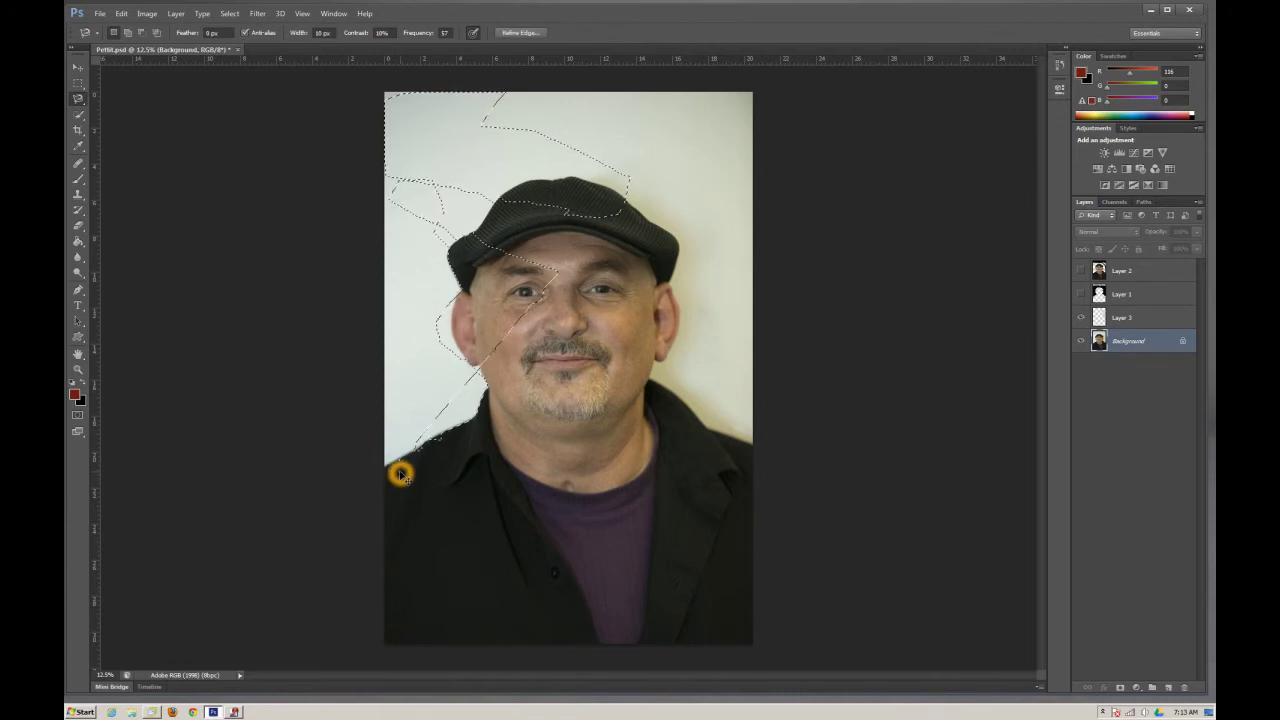
key("ctrl+d")
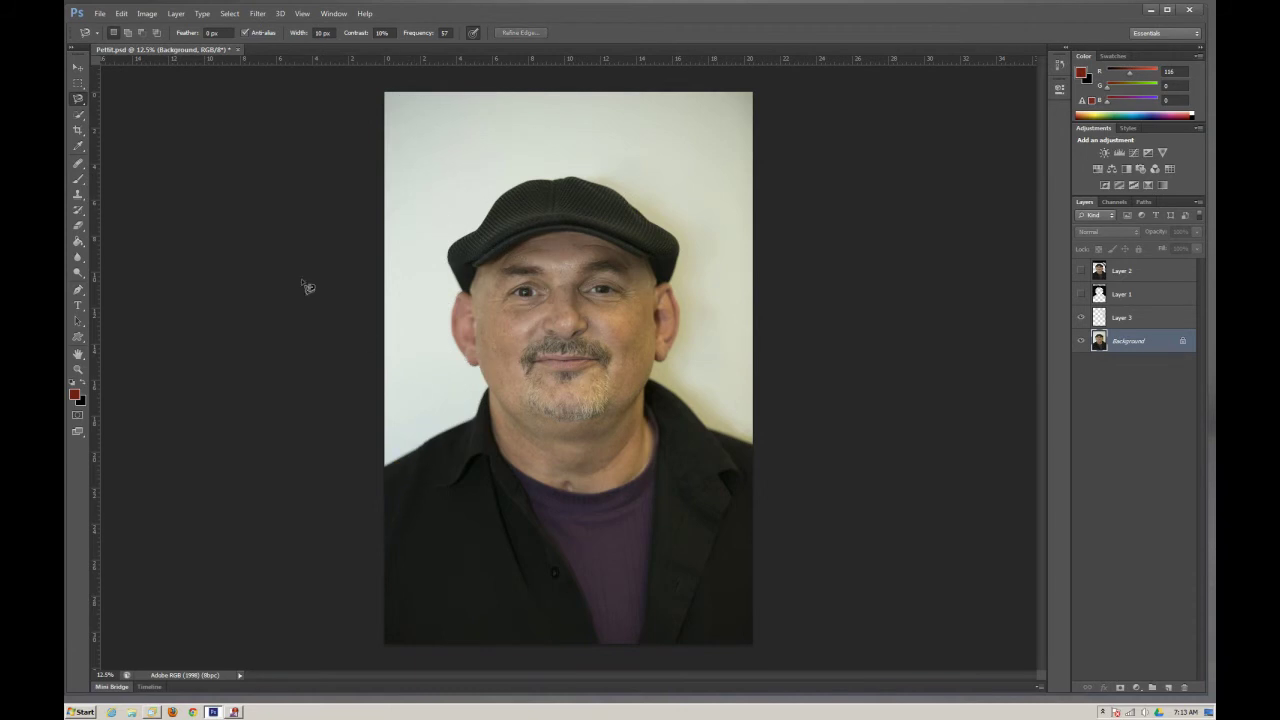
Raise the Magnetic Lasso's edge contrast to 50%.
left_click(348, 44)
left_click(250, 37)
left_click(324, 36)
left_click(390, 37)
left_click(375, 32)
left_click(380, 32)
left_click(418, 168)
Trace the man's outline from the shoulder around the ears, cap and jacket with the Magnetic Lasso and close the selection.
left_click(385, 469)
left_click(480, 371)
left_click(657, 221)
left_click(660, 368)
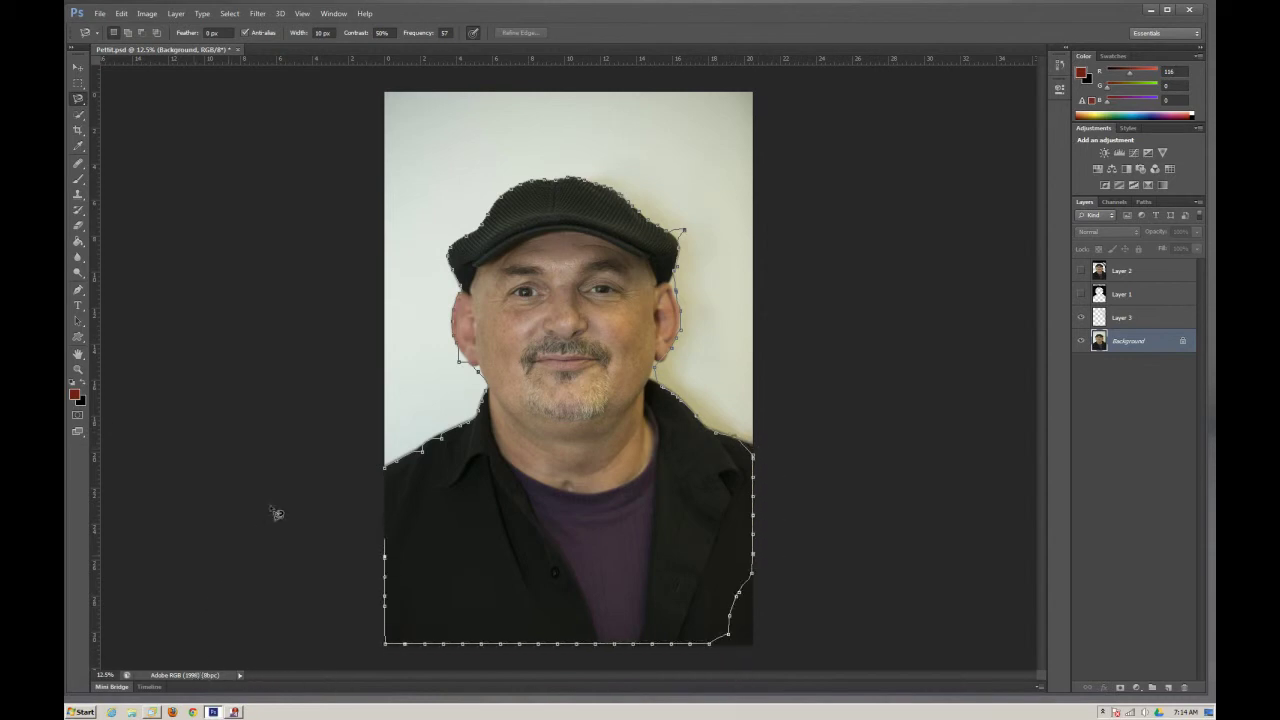
left_click(386, 471)
left_click(372, 480)
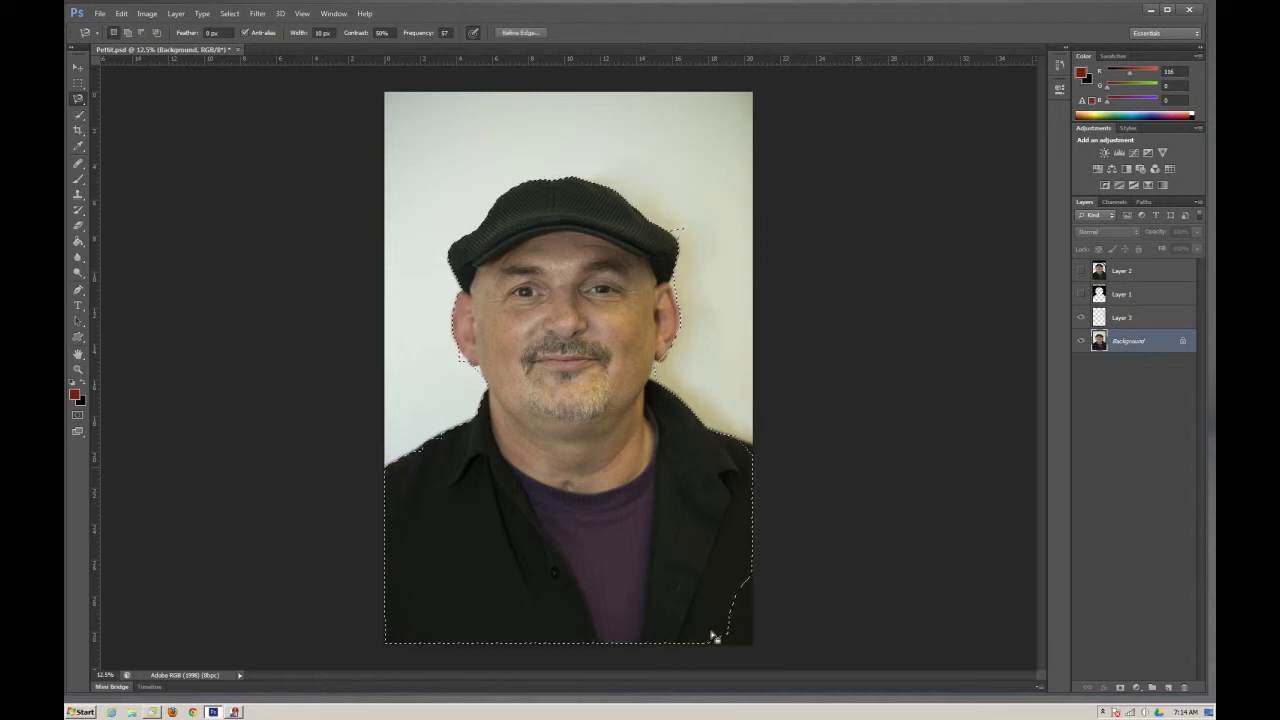
Add the missed lower corner of the jacket to the selection using the regular Lasso Tool in Add to selection mode.
left_click_drag(78, 99, 120, 97)
left_click(113, 35)
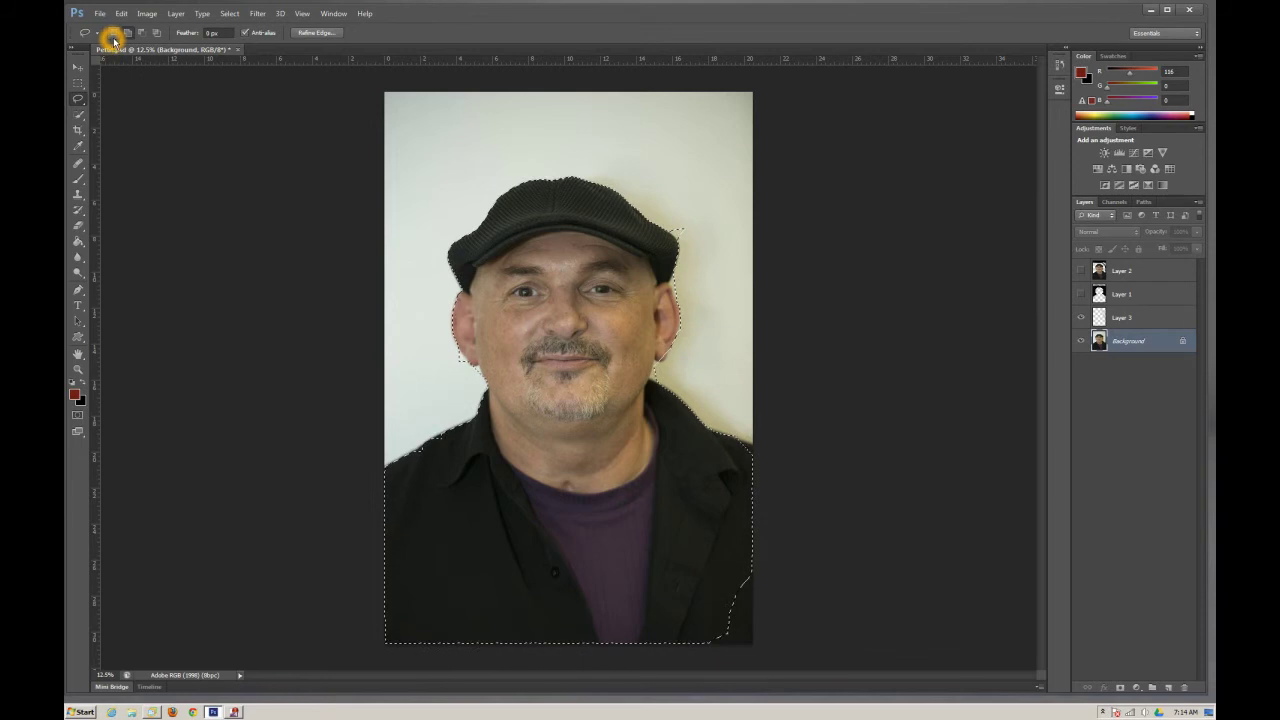
left_click(127, 34)
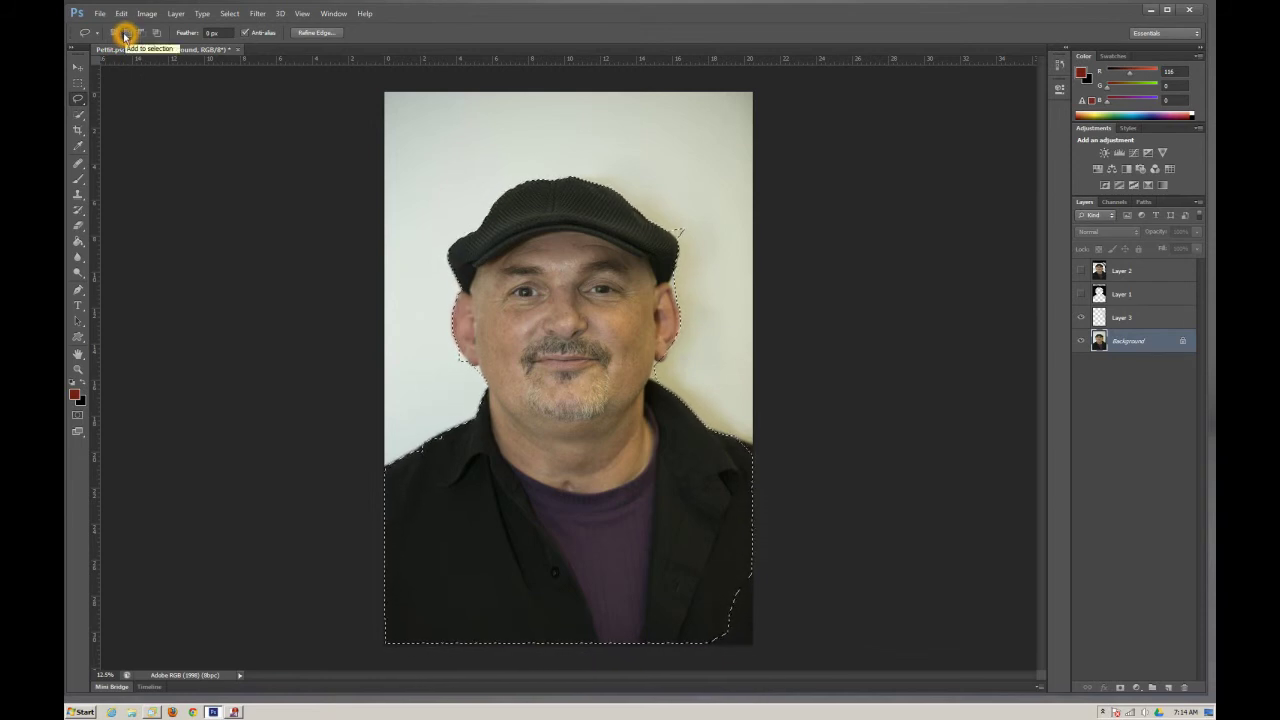
left_click_drag(738, 667, 790, 537)
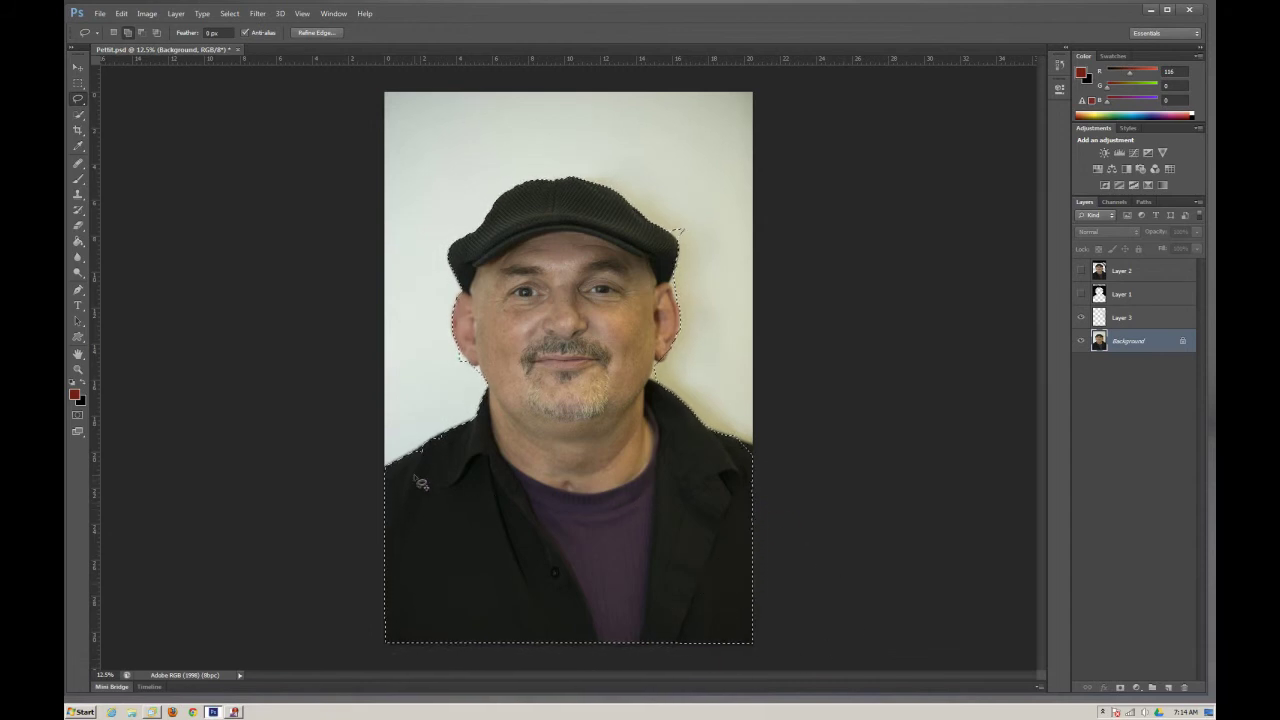
Add the missed sliver along the jacket's shoulder edge to the selection at 100% zoom.
left_click(474, 449)
key("ctrl+plus")
key("ctrl+plus")
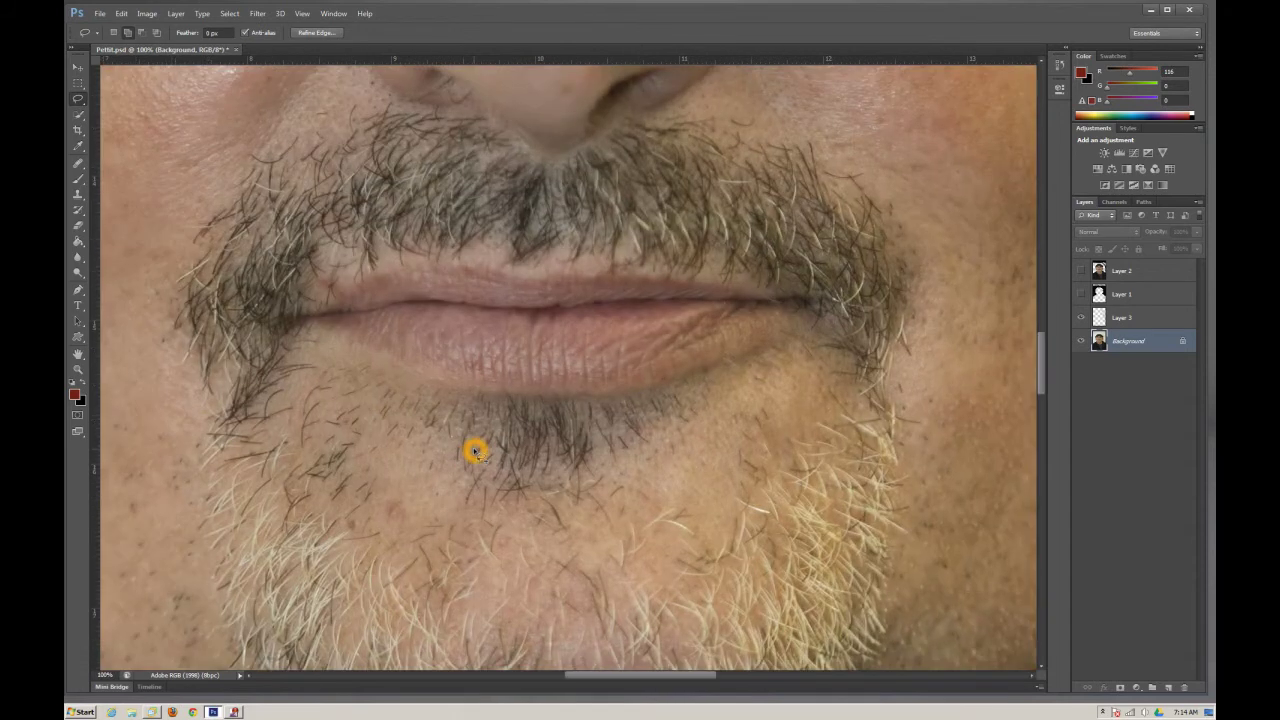
left_click_drag(253, 503, 575, 431)
left_click_drag(337, 554, 634, 331)
left_click_drag(290, 500, 509, 414)
left_click(271, 467)
mouse_move(271, 467)
left_mouse_down()
mouse_move(308, 459)
mouse_move(329, 420)
mouse_move(381, 440)
mouse_move(318, 495)
mouse_move(297, 464)
mouse_move(284, 468)
left_mouse_up()
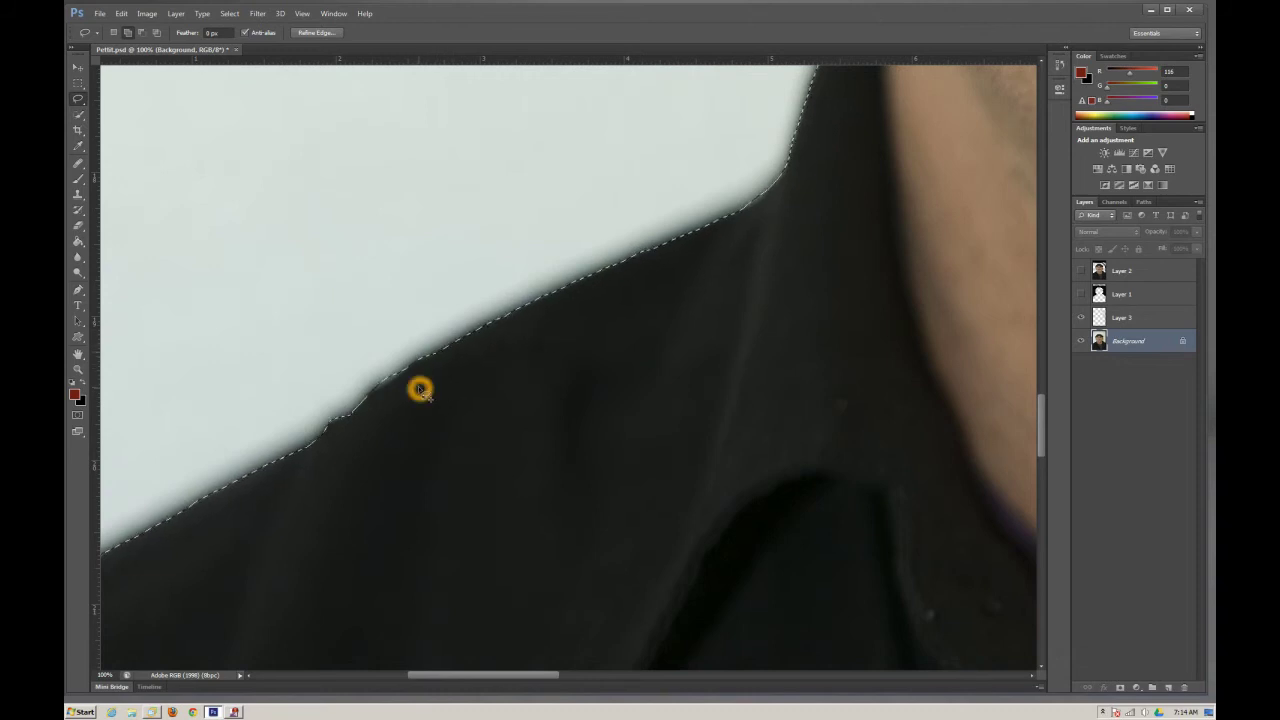
Set the Lasso Tool to Subtract from selection mode.
left_click(143, 34)
left_click(143, 34)
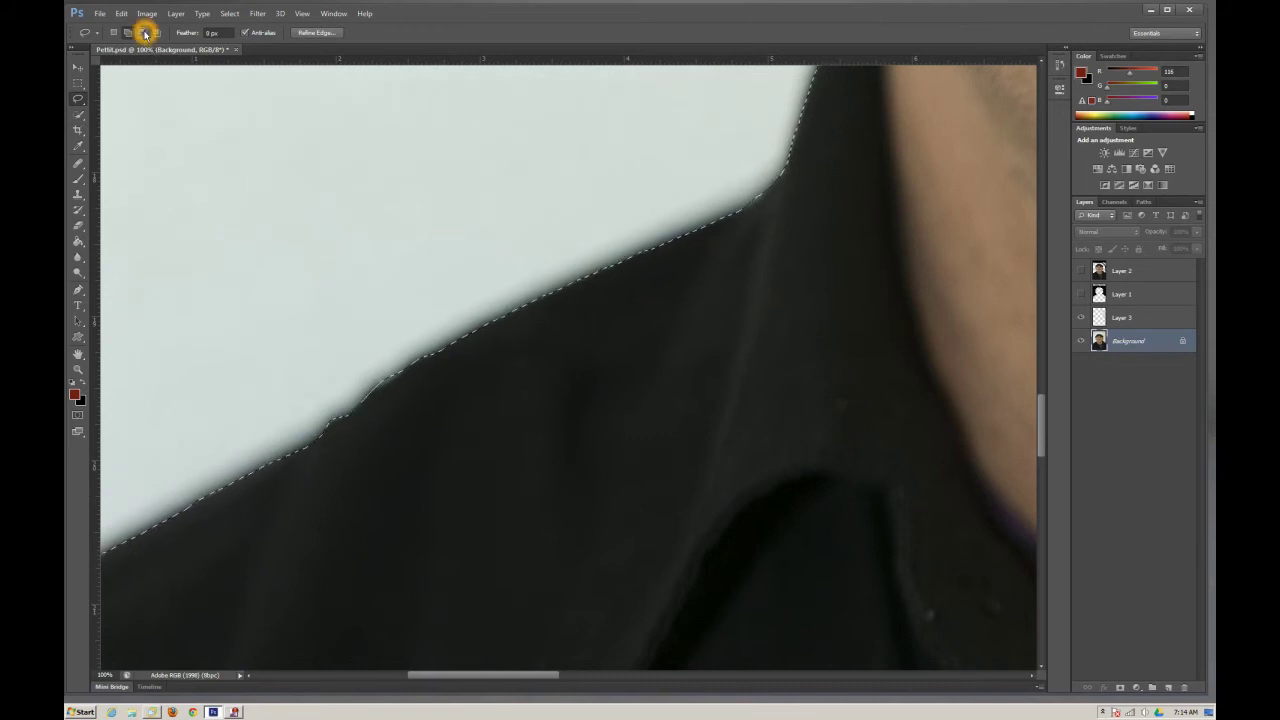
left_click(143, 34)
left_click(143, 34)
left_click(271, 240)
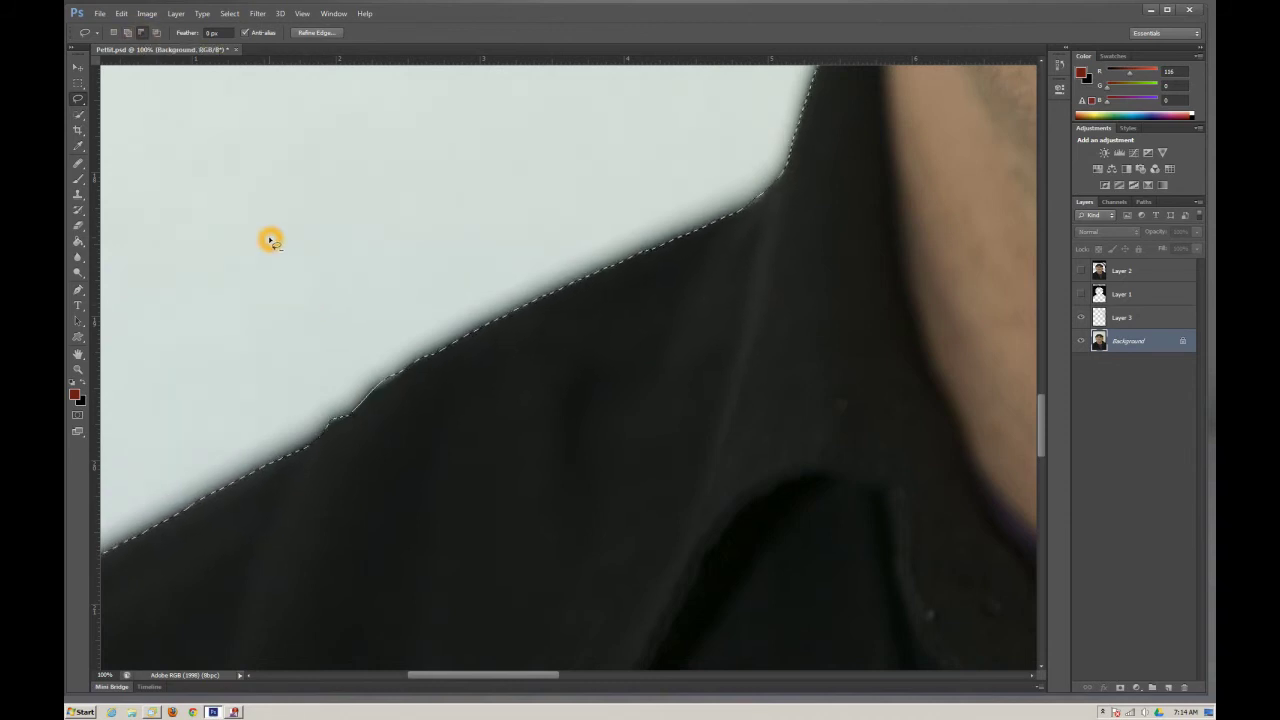
left_click(127, 32)
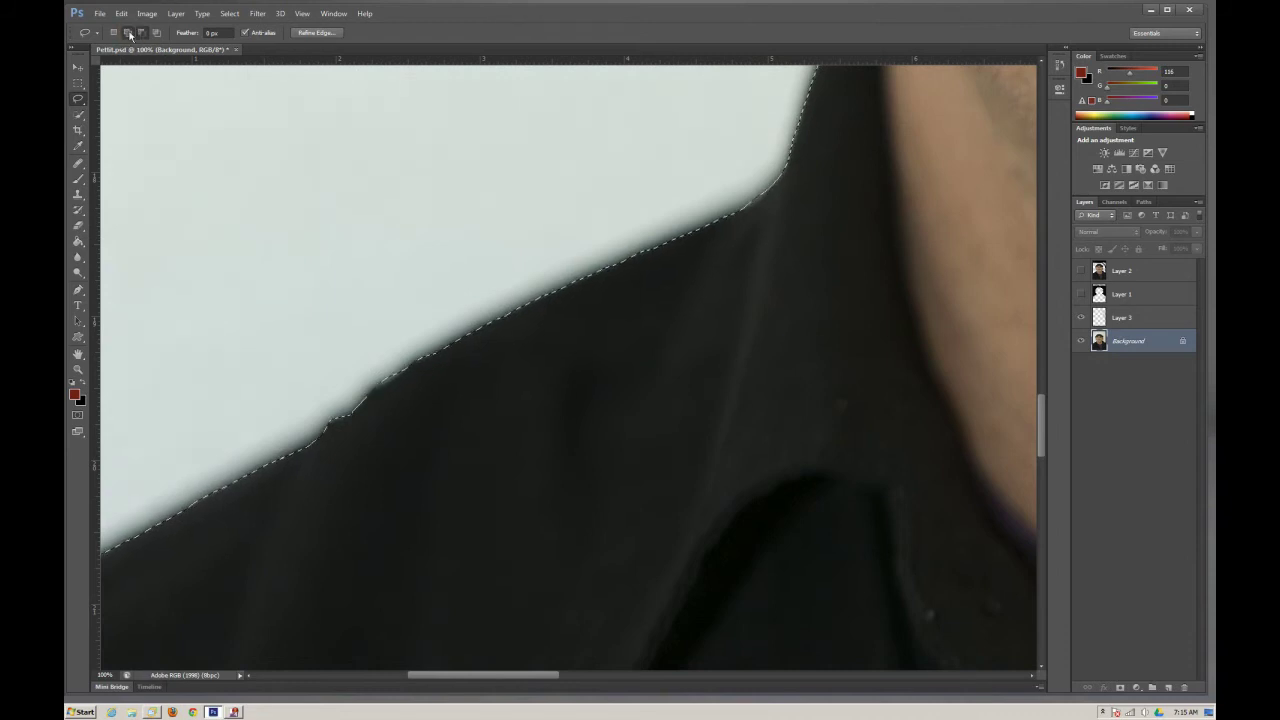
left_click(116, 33)
left_click(141, 32)
Subtract the excess wall areas around the earlobe and beside the jaw from the selection, following the skin edge closely.
left_click_drag(871, 300, 324, 621)
left_click_drag(477, 294, 466, 517)
left_click(350, 513)
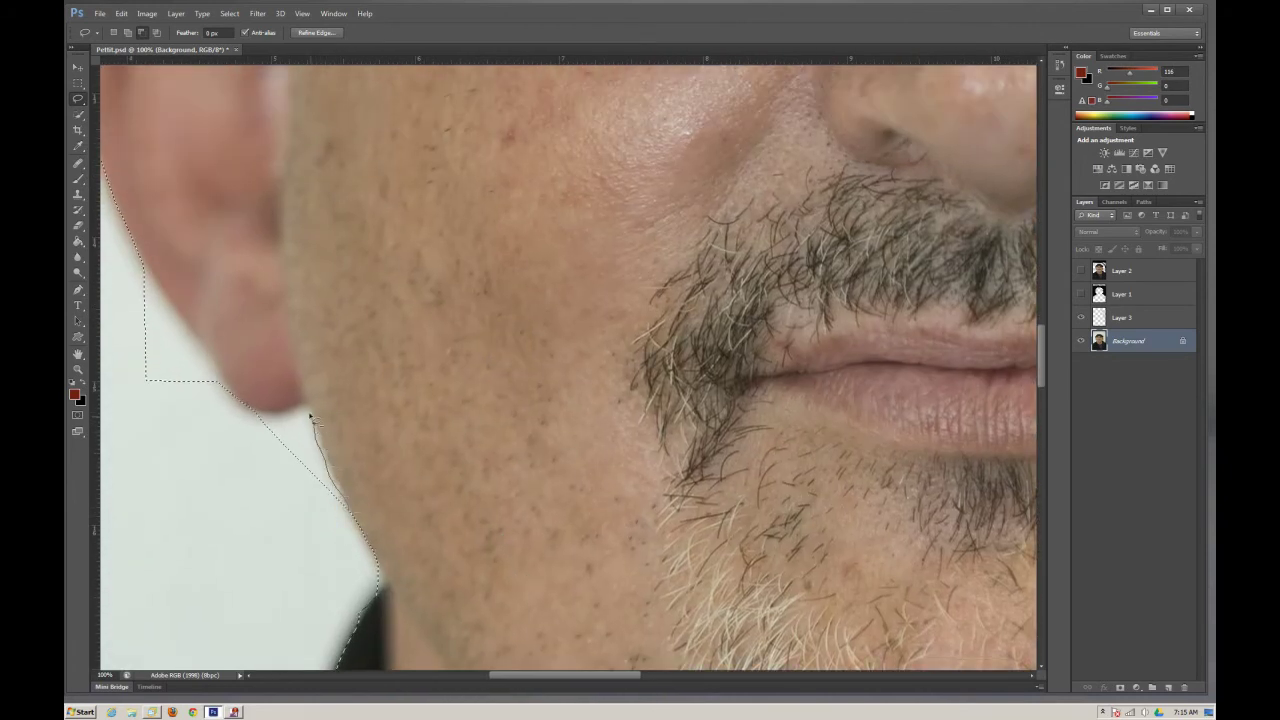
left_click(338, 526)
left_click(150, 270)
mouse_move(215, 378)
left_mouse_down()
mouse_move(169, 410)
mouse_move(127, 365)
mouse_move(142, 268)
left_mouse_up()
left_click(184, 372)
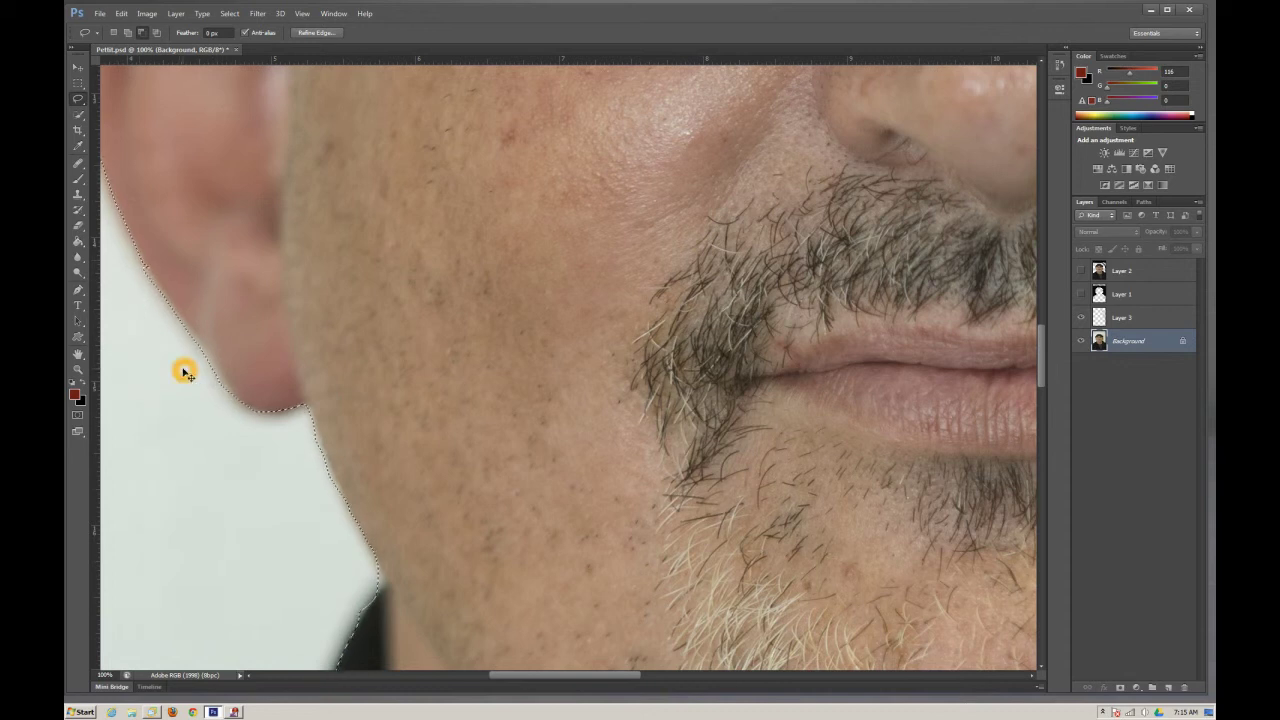
Subtract the stray wall spike beside the cap and the excess strip along the ear on the shadowed side from the selection.
key("ctrl+0")
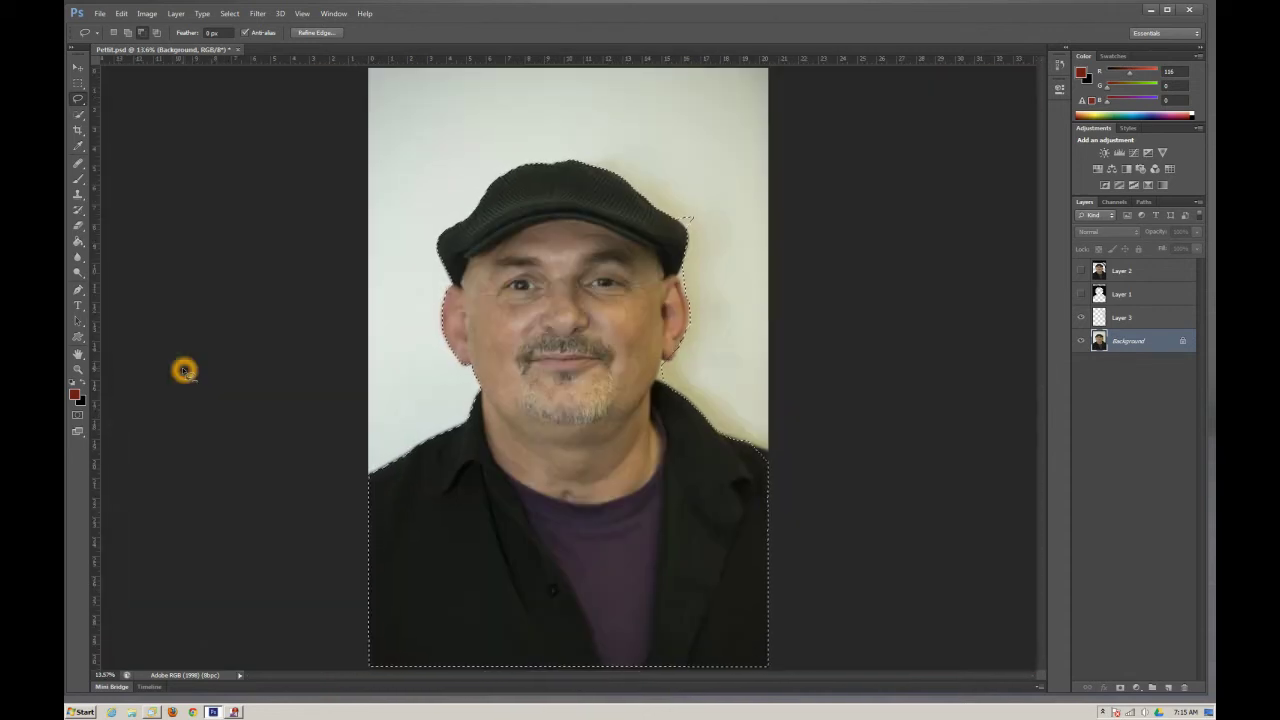
key("ctrl+1")
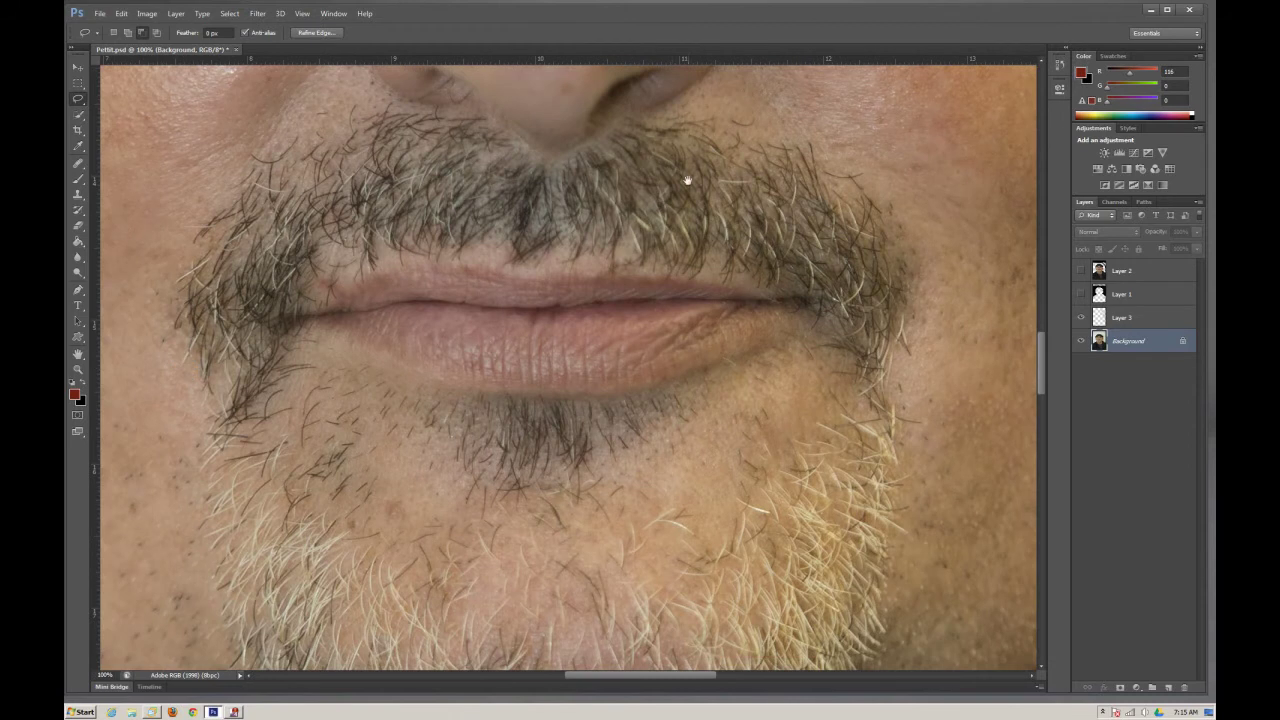
left_click_drag(679, 183, 177, 609)
left_click_drag(623, 137, 303, 614)
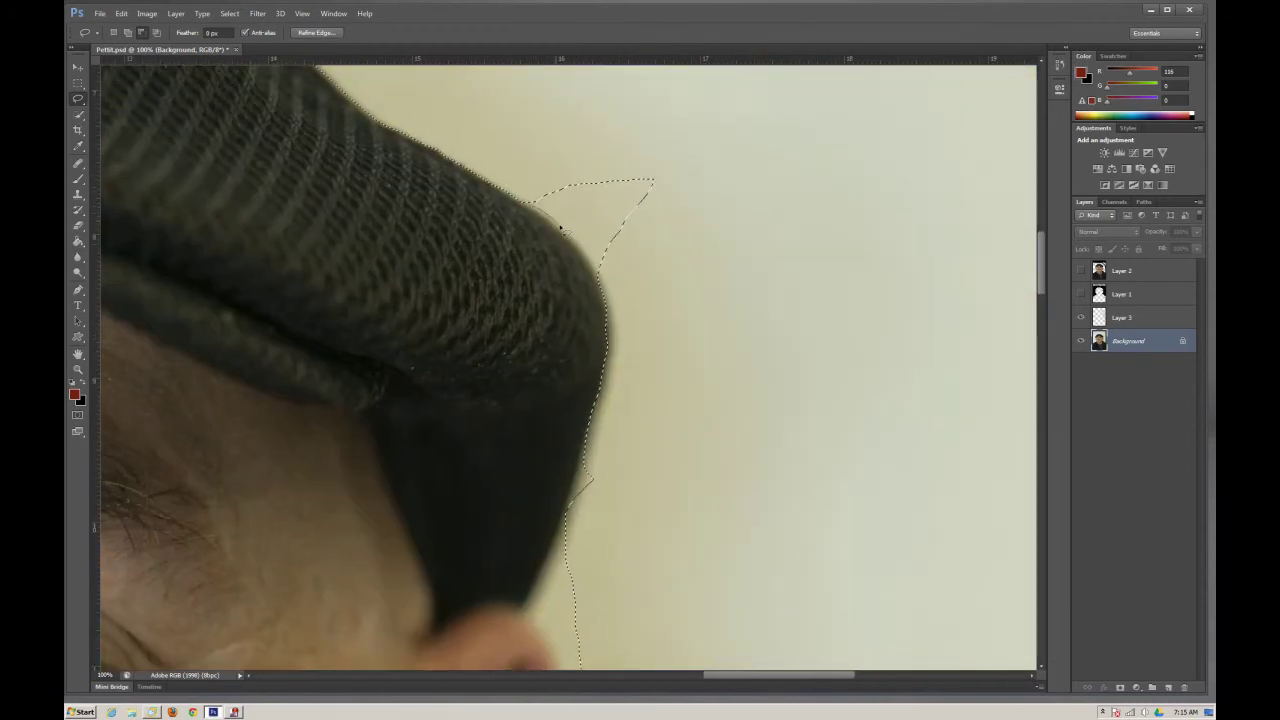
mouse_move(640, 278)
left_mouse_down()
mouse_move(751, 151)
mouse_move(737, 266)
left_mouse_up()
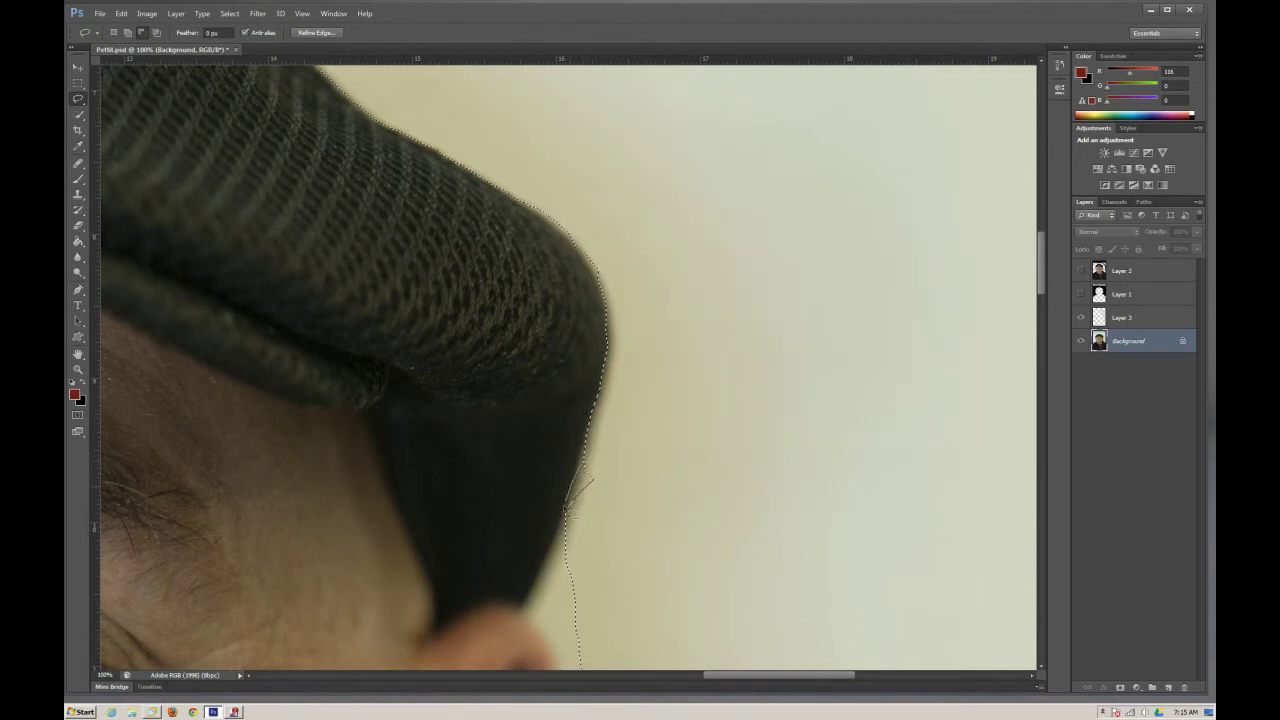
left_click_drag(657, 517, 714, 264)
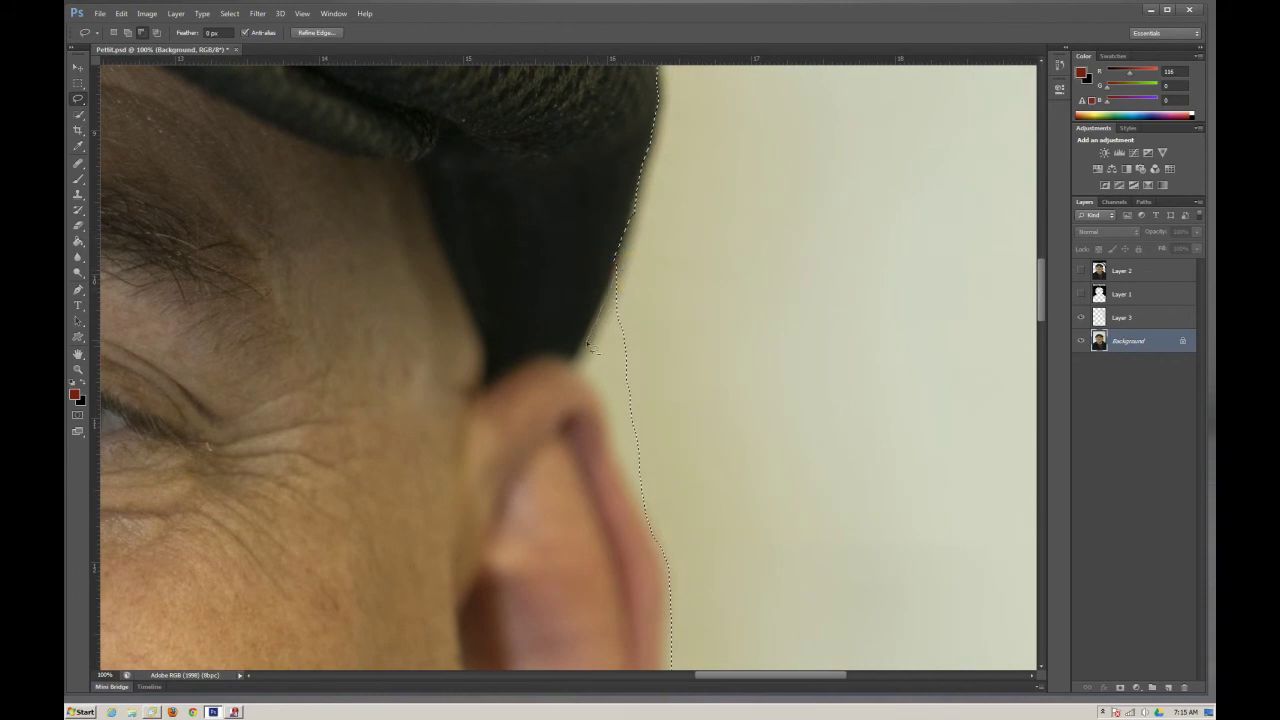
left_click_drag(657, 491, 706, 286)
key("ctrl+0")
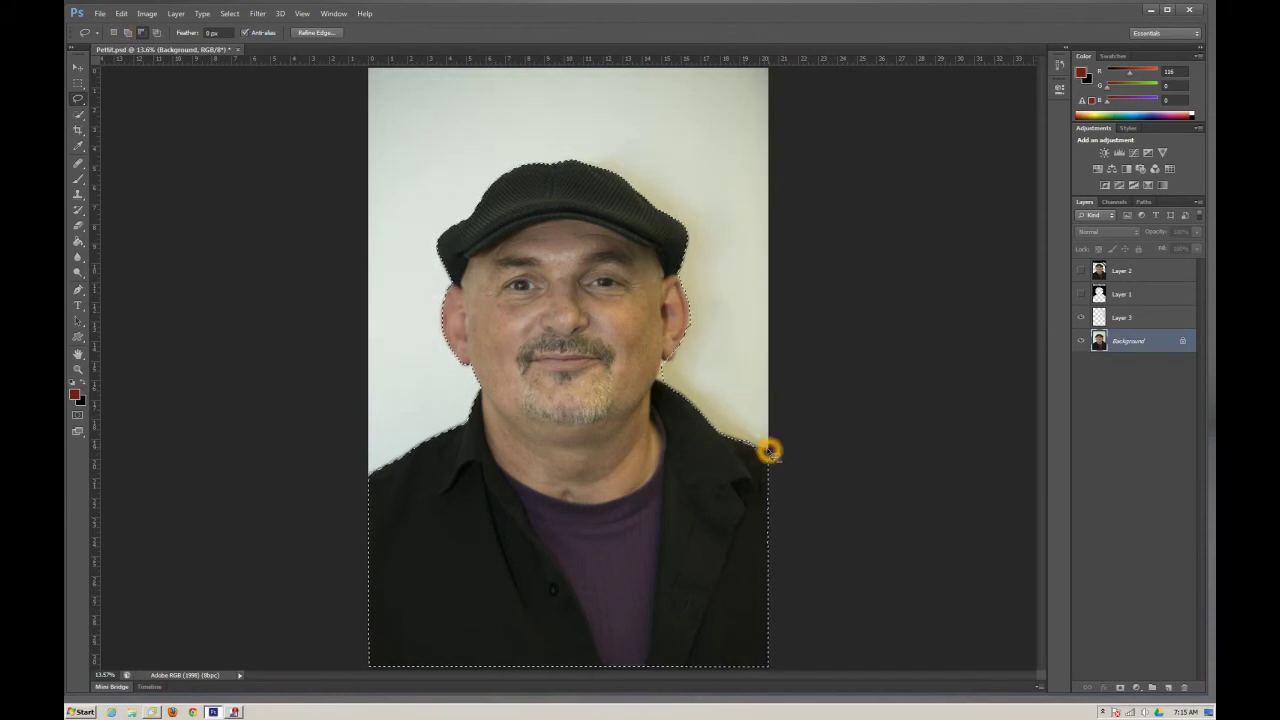
Return the Lasso Tool to Add to selection mode, check the shoulder edge and copy the selected man onto a new layer.
left_click(127, 32)
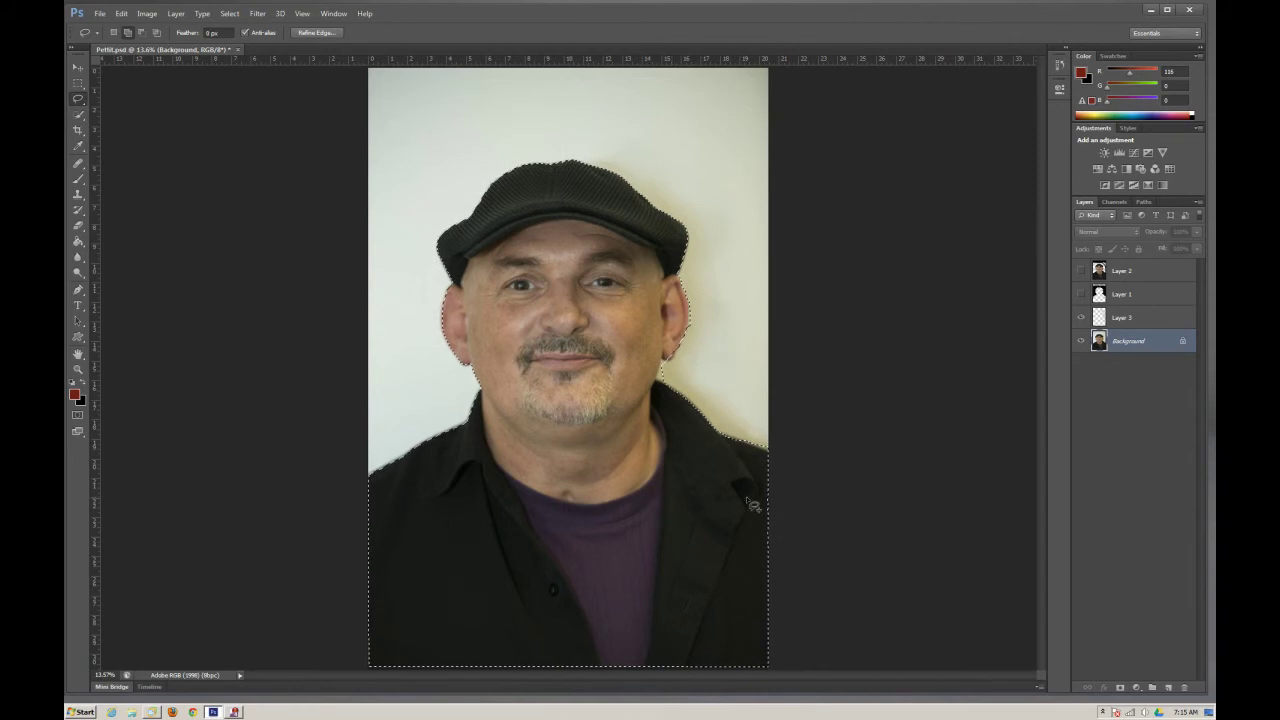
key("ctrl+1")
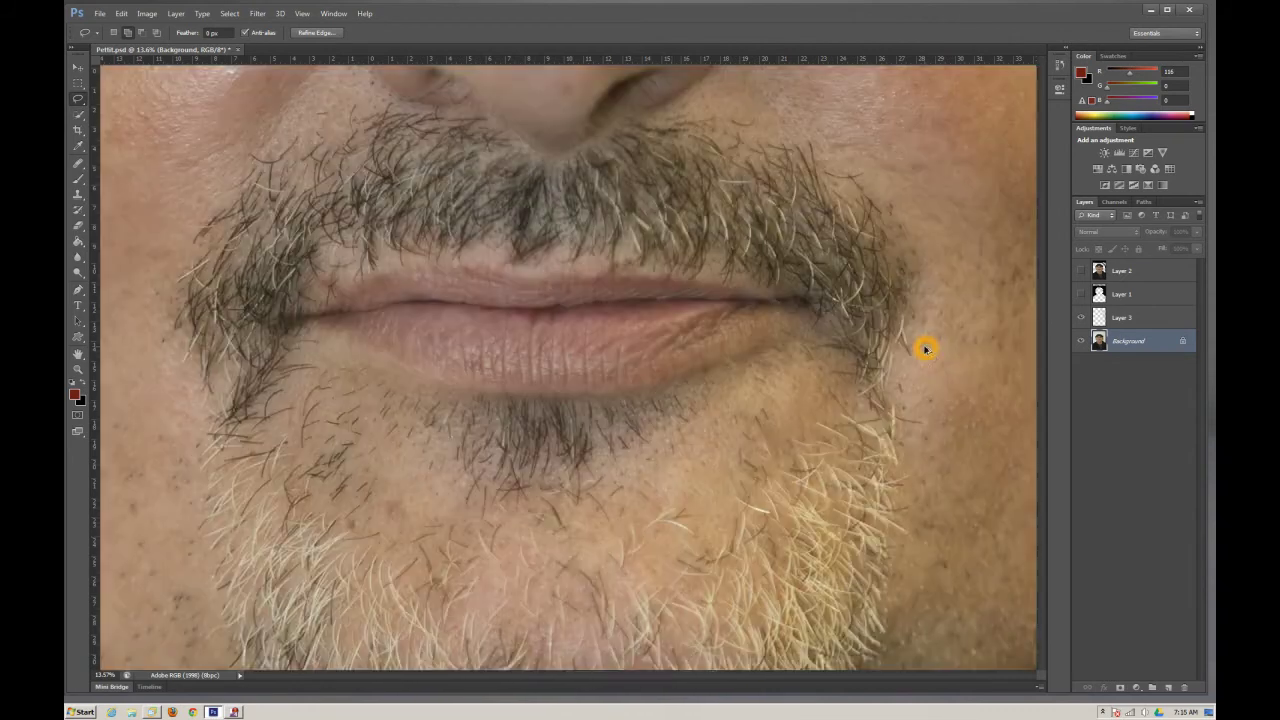
mouse_move(210, 472)
left_mouse_down()
mouse_move(1005, 218)
mouse_move(1000, 66)
left_mouse_up()
left_click_drag(578, 392, 377, 489)
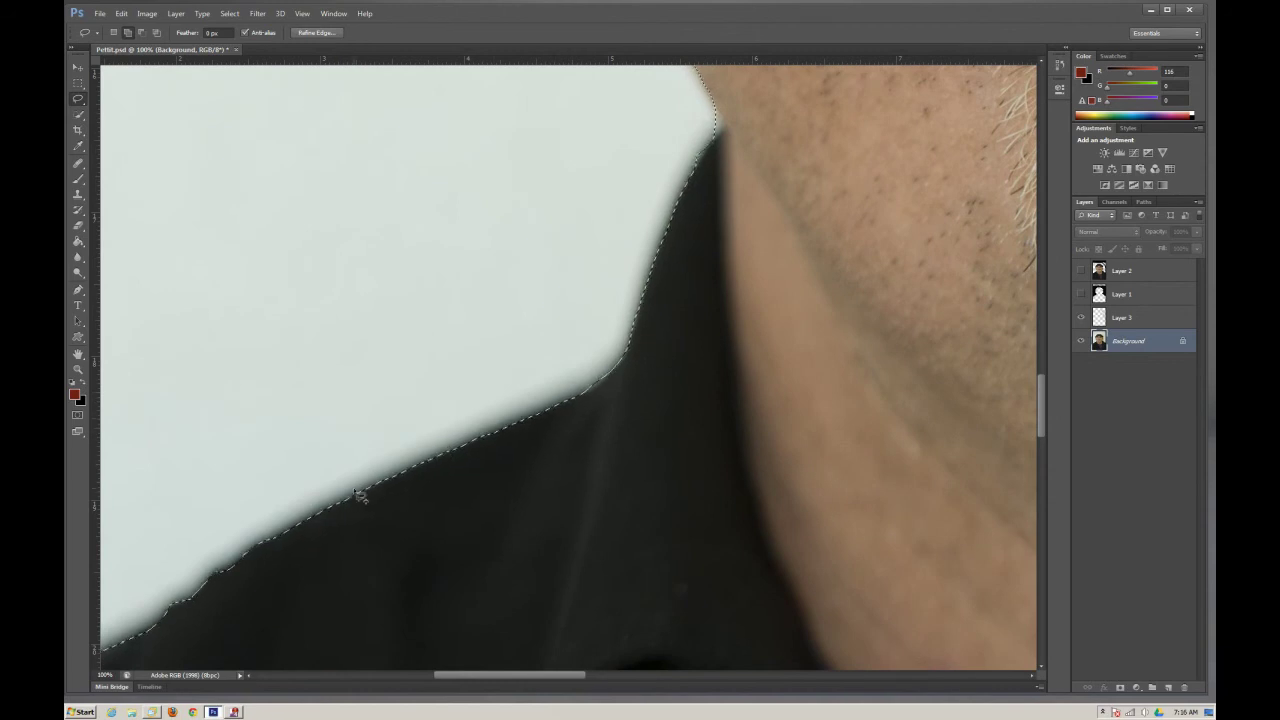
left_click(955, 378)
key("ctrl+j")
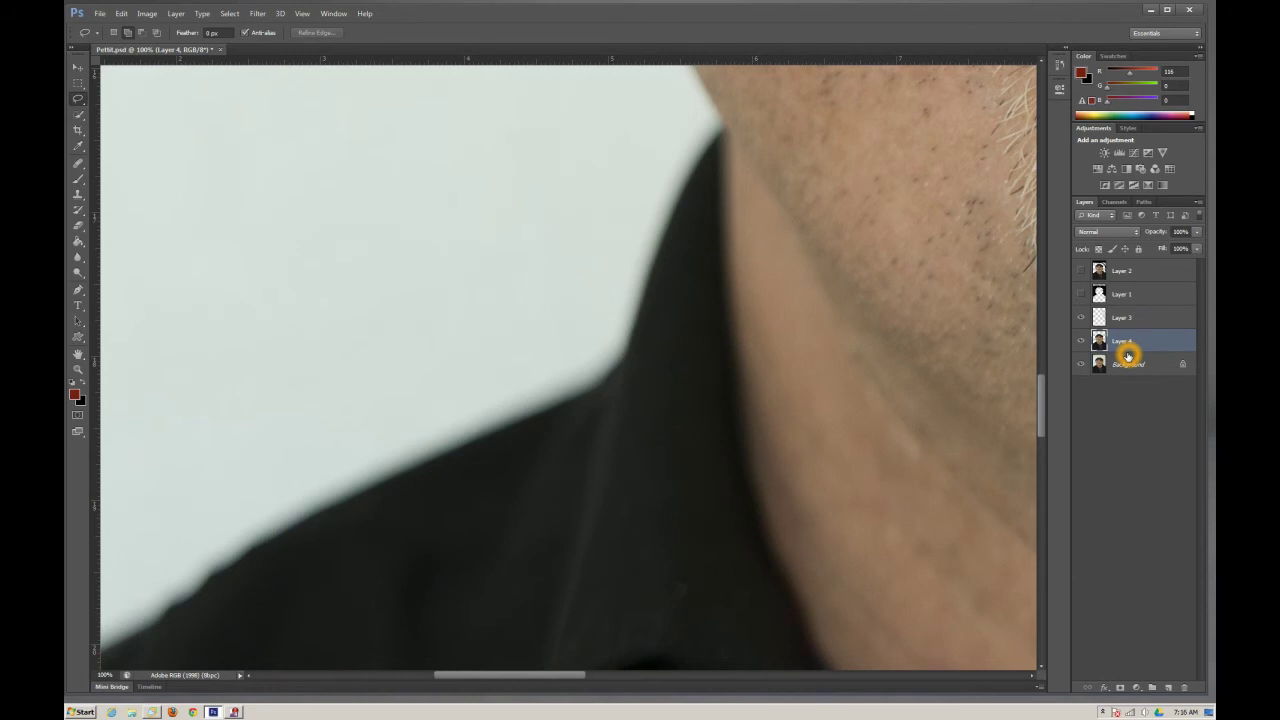
Hide the Background layer and Layer 3 to isolate the man's cutout on transparency.
left_click(1080, 364)
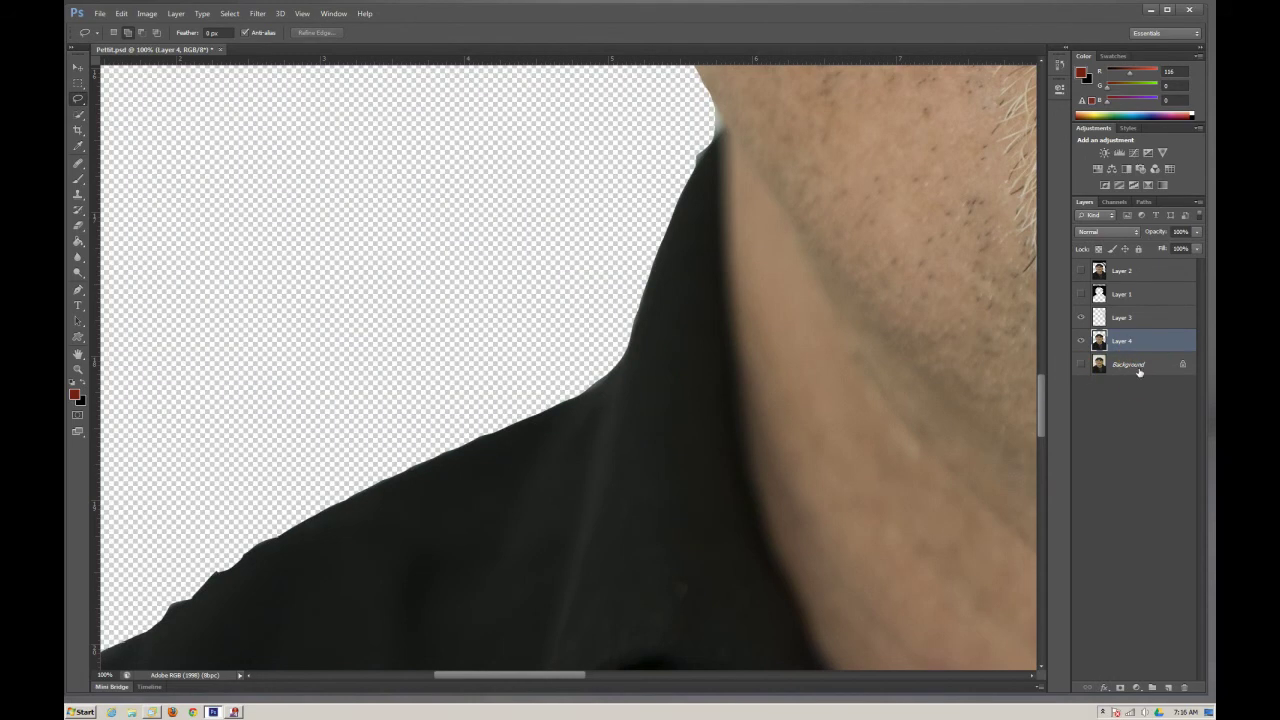
key("ctrl+0")
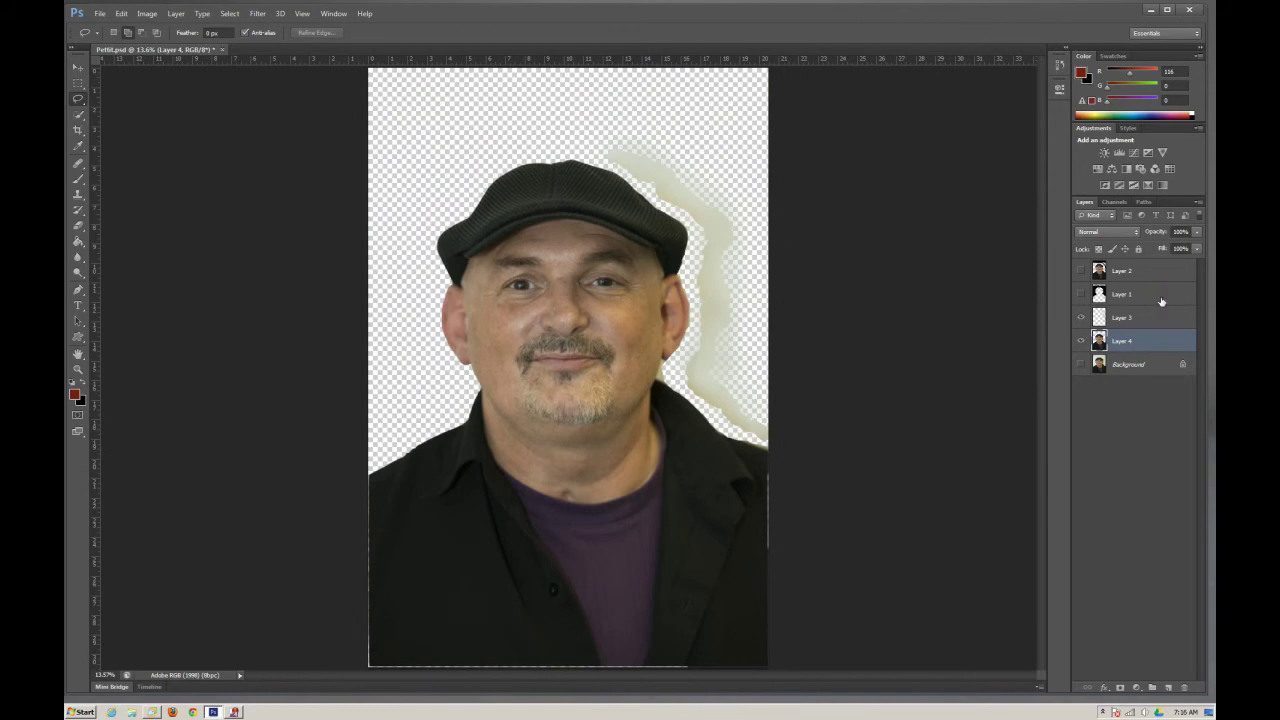
left_click(1082, 317)
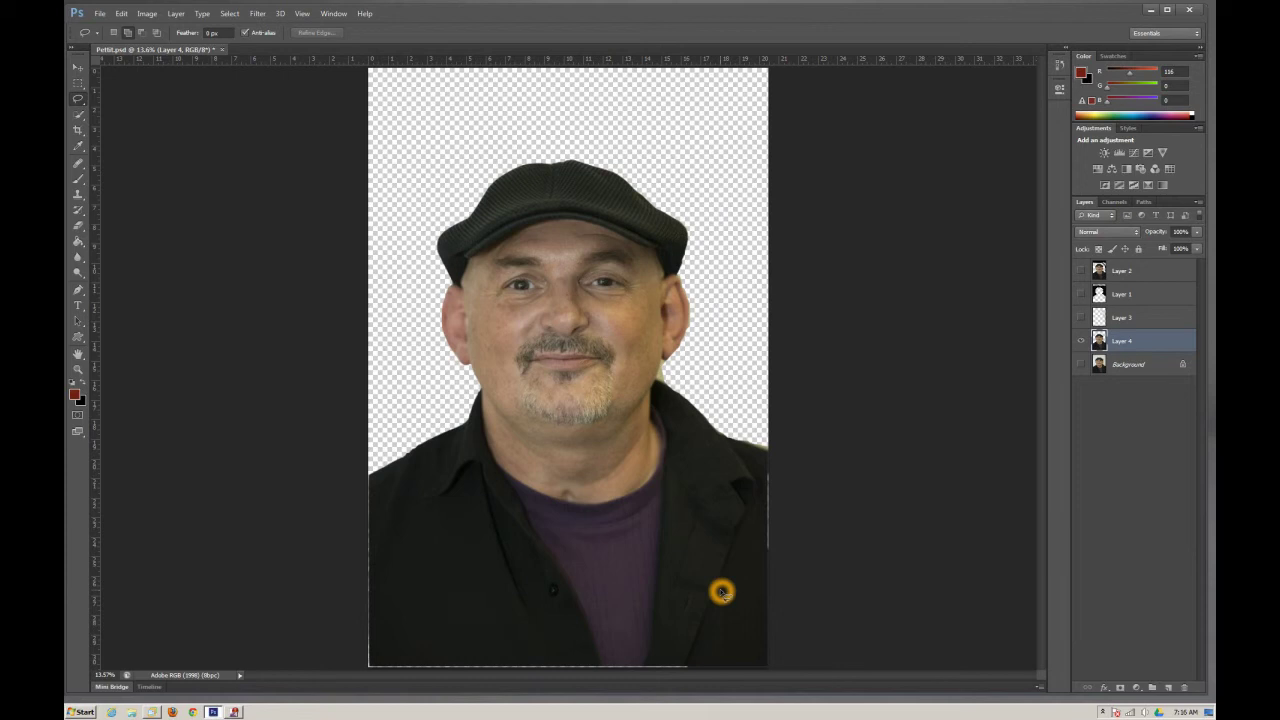
Compare the Background, Layer 1 and Layer 2 by toggling their visibility, and leave only Layer 2 shown.
left_click(1081, 368)
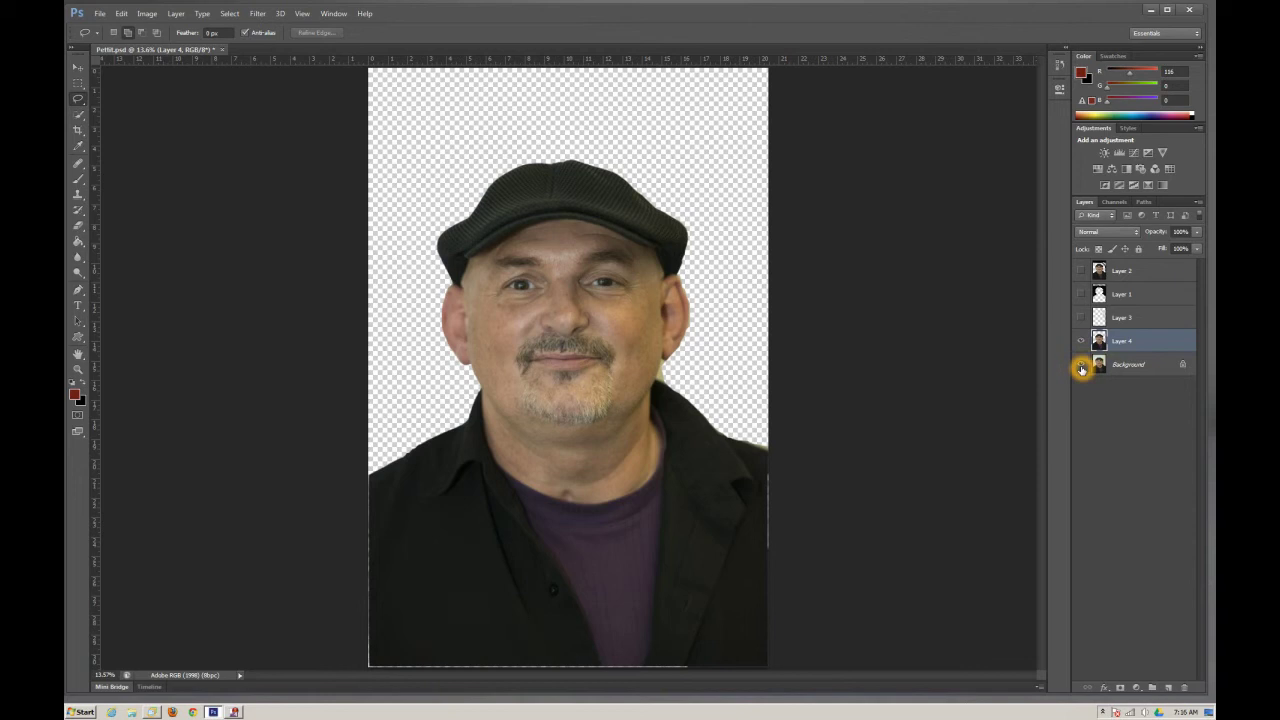
left_click(1081, 368)
left_click(1081, 341)
left_click(1081, 368)
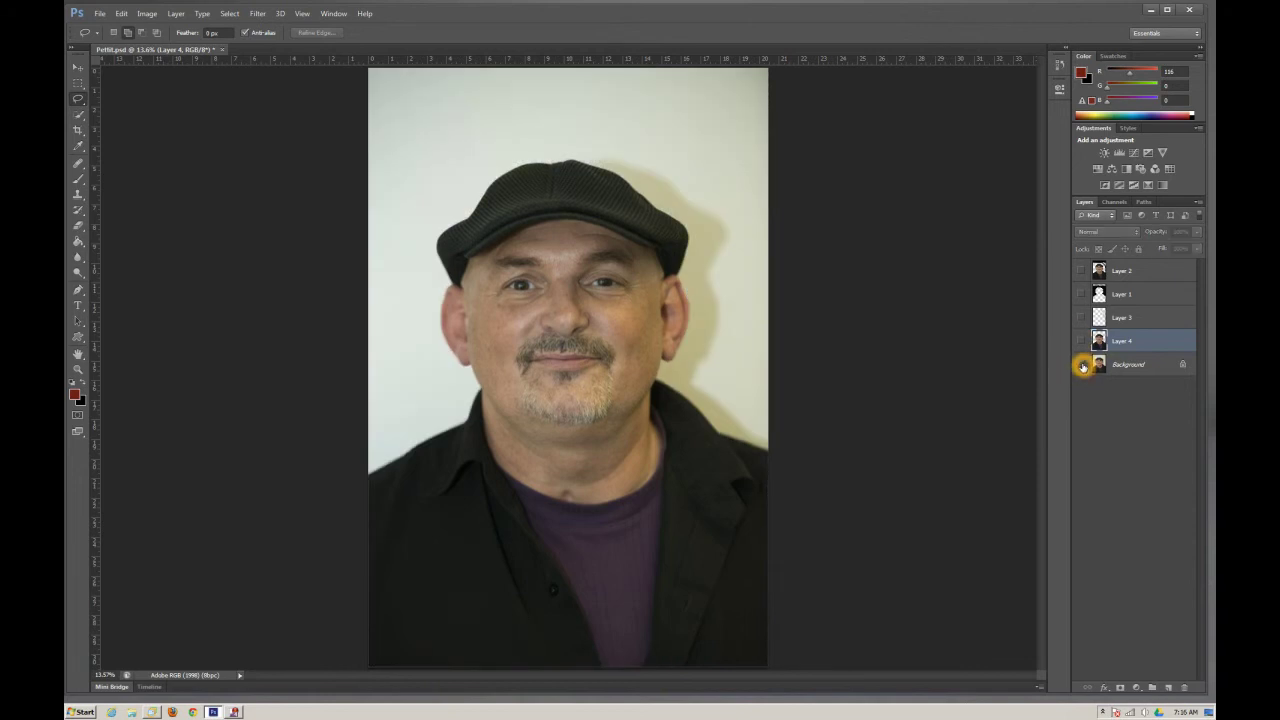
left_click(1081, 294)
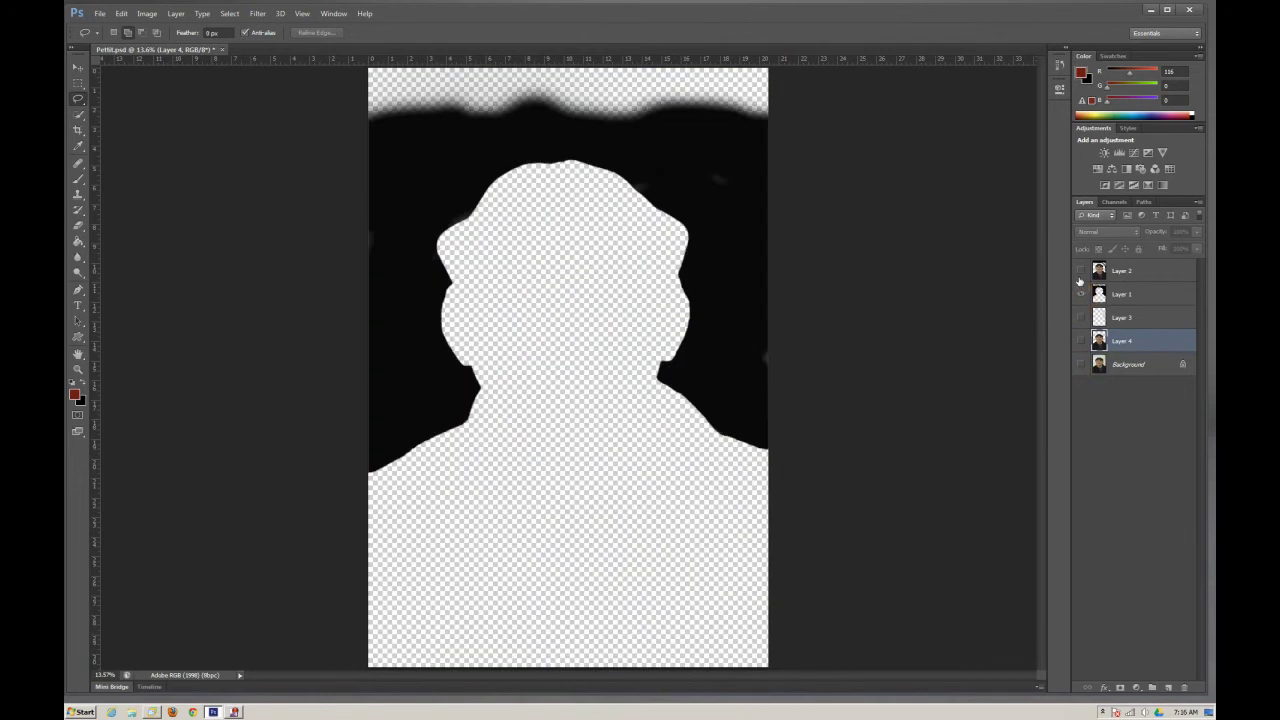
left_click(1080, 272)
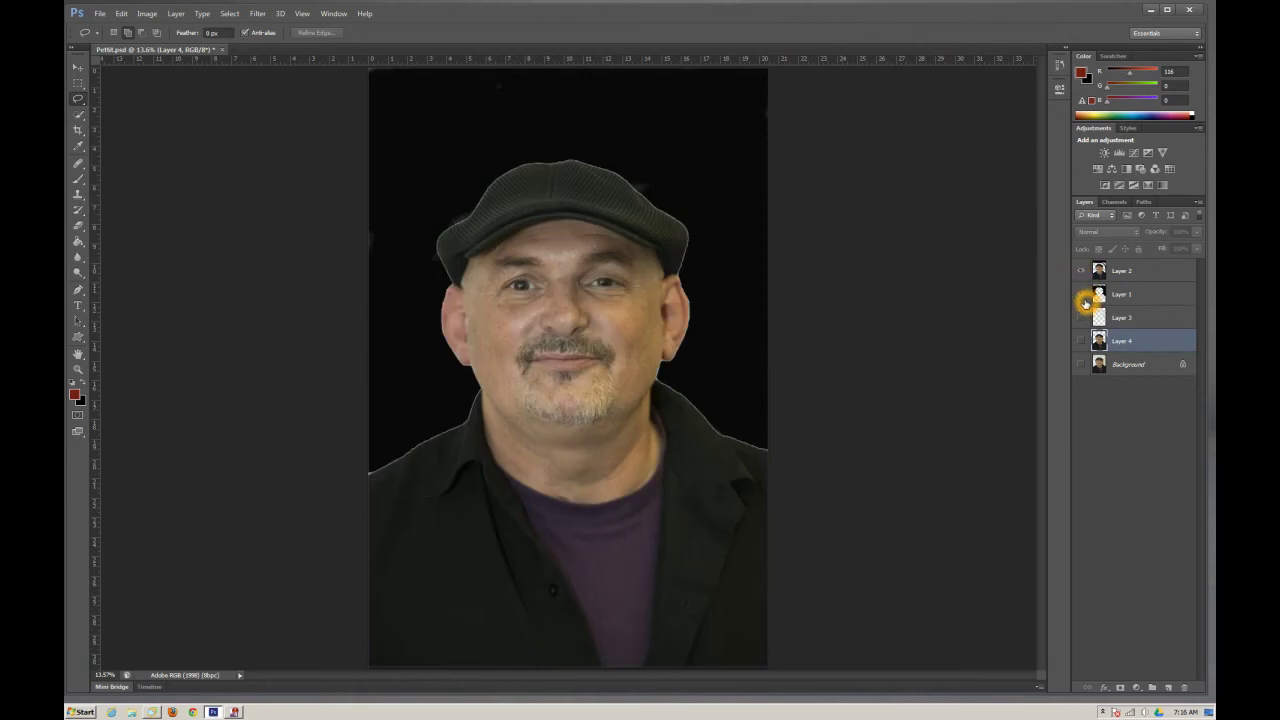
left_click(1081, 294)
left_click(849, 443)
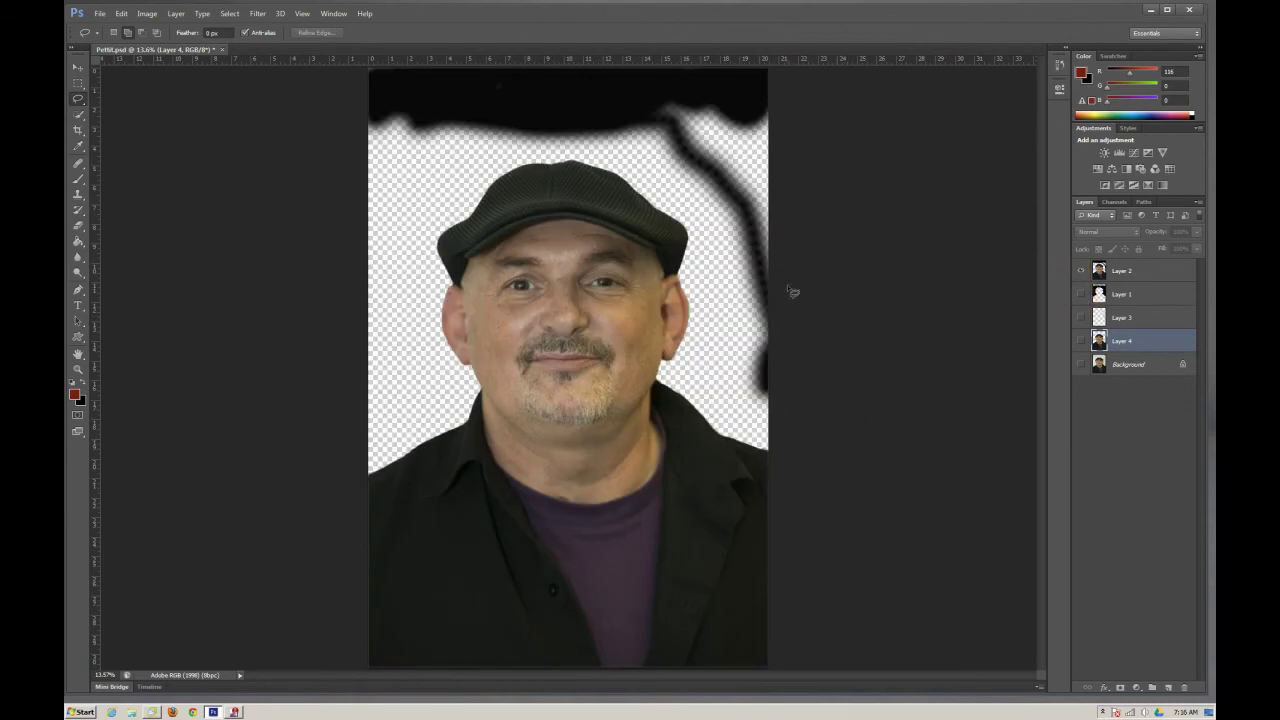
Erase the black paint strokes above and beside the man on Layer 2 using the Eraser at 700 px.
left_click(129, 223)
left_click(80, 297)
left_click(82, 225)
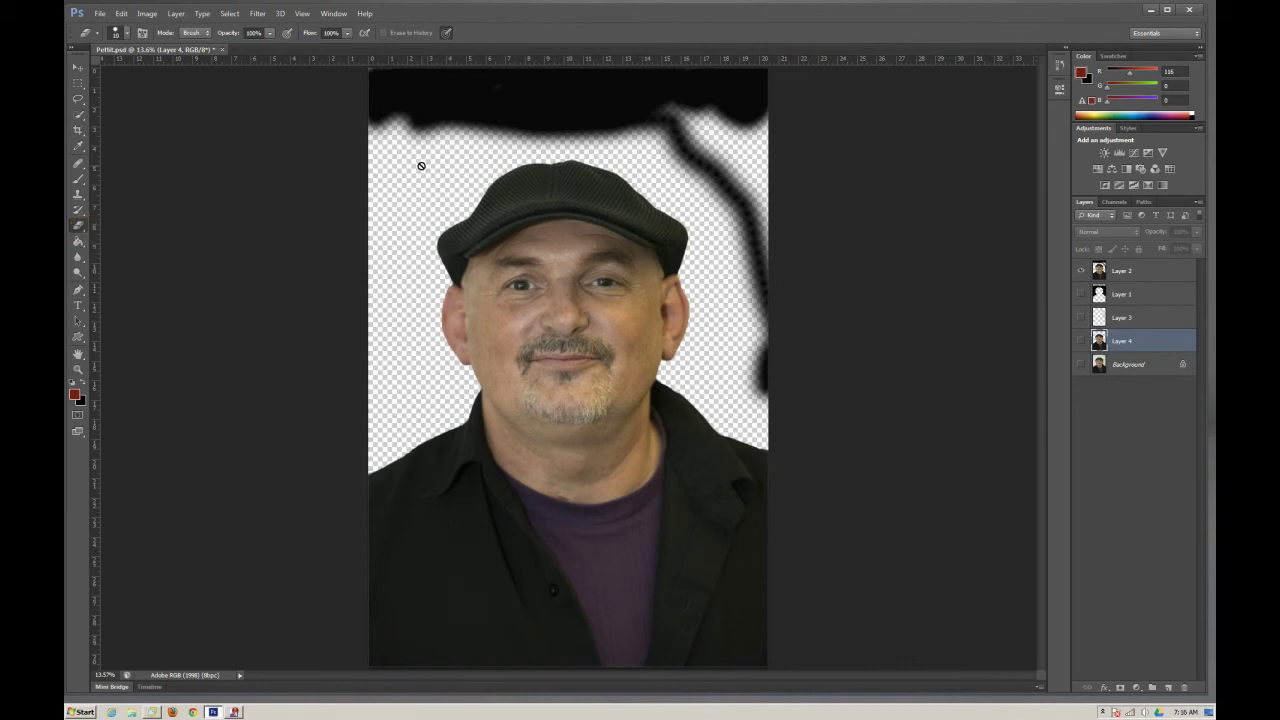
left_click(1102, 270)
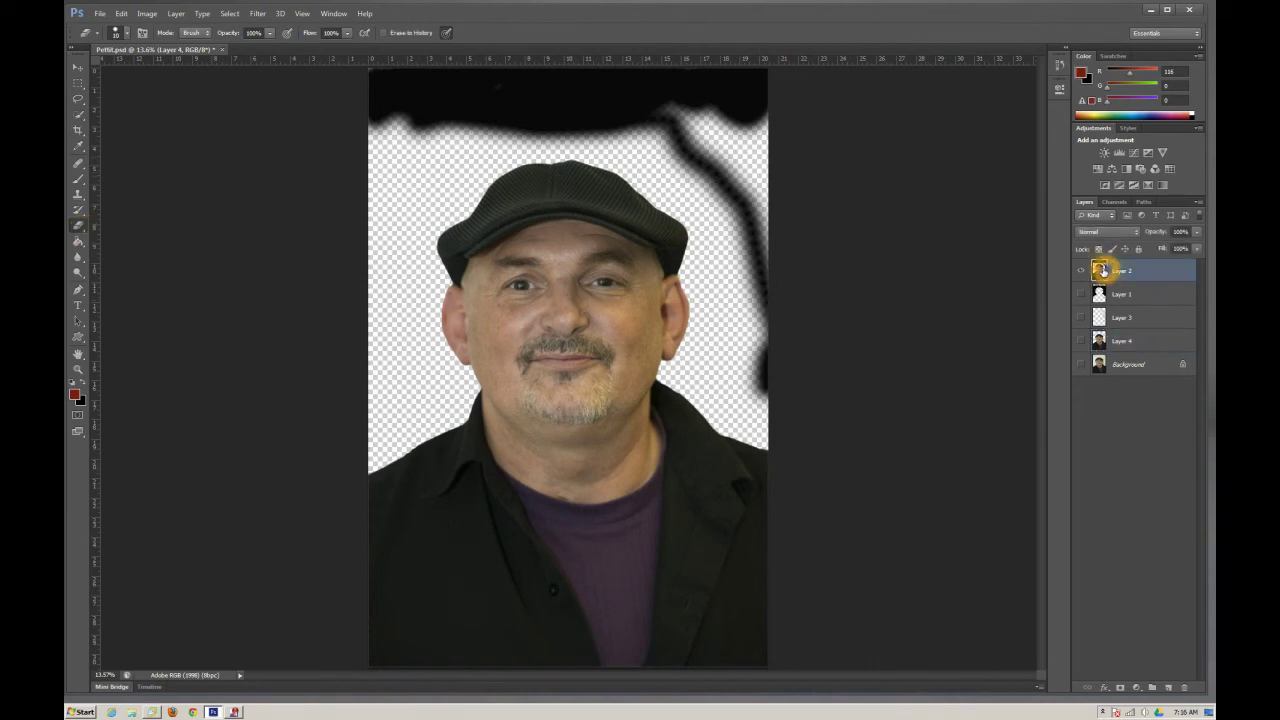
key("bracketright")
key("bracketright")
key("bracketright")
key("bracketright")
key("bracketright")
key("bracketright")
key("bracketright")
key("bracketright")
mouse_move(441, 124)
left_mouse_down()
mouse_move(411, 90)
mouse_move(437, 60)
mouse_move(370, 77)
mouse_move(491, 117)
mouse_move(611, 115)
mouse_move(559, 117)
mouse_move(574, 116)
mouse_move(549, 112)
mouse_move(567, 110)
mouse_move(542, 85)
mouse_move(457, 70)
mouse_move(742, 75)
mouse_move(624, 85)
mouse_move(709, 105)
mouse_move(651, 118)
mouse_move(704, 135)
mouse_move(699, 148)
mouse_move(752, 200)
mouse_move(764, 245)
mouse_move(760, 374)
left_mouse_up()
mouse_move(751, 206)
left_mouse_down()
mouse_move(708, 183)
mouse_move(665, 124)
mouse_move(636, 115)
mouse_move(540, 120)
left_mouse_up()
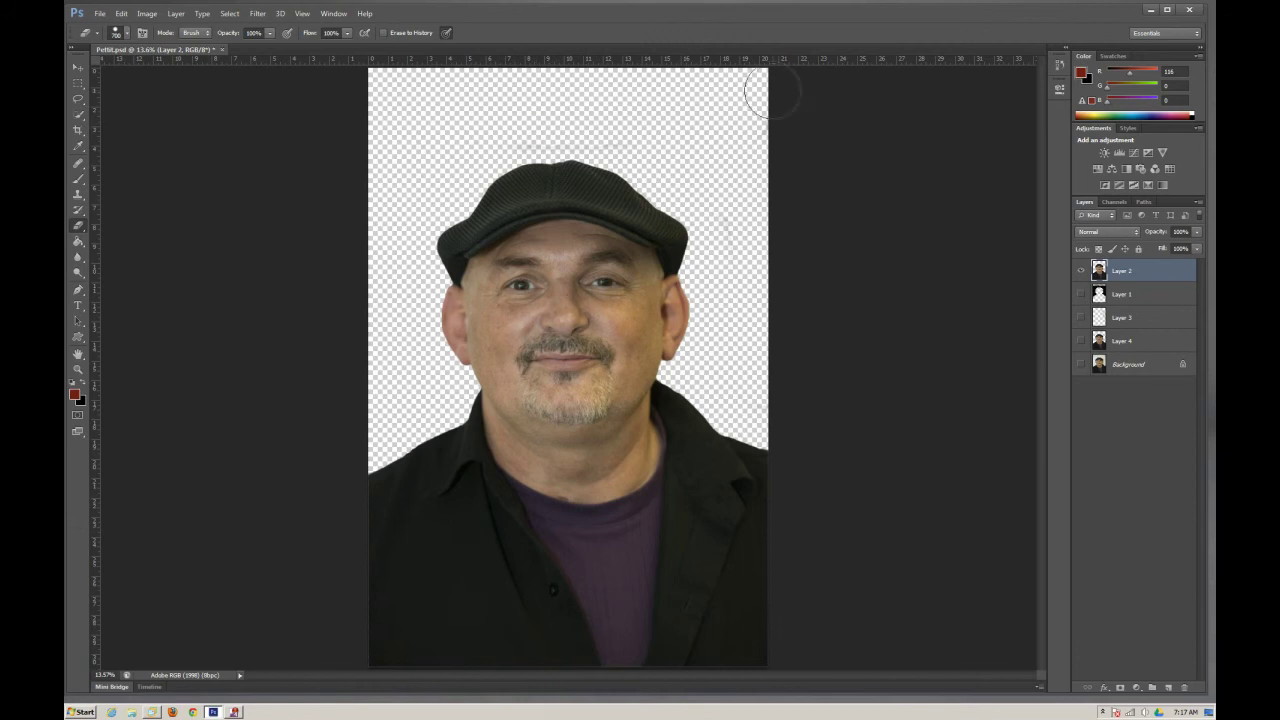
left_click(834, 94)
Reduce the Eraser to 125 px and dab around the cap's outline on Layer 2.
left_click(1080, 293)
left_click(1078, 271)
left_click(881, 146)
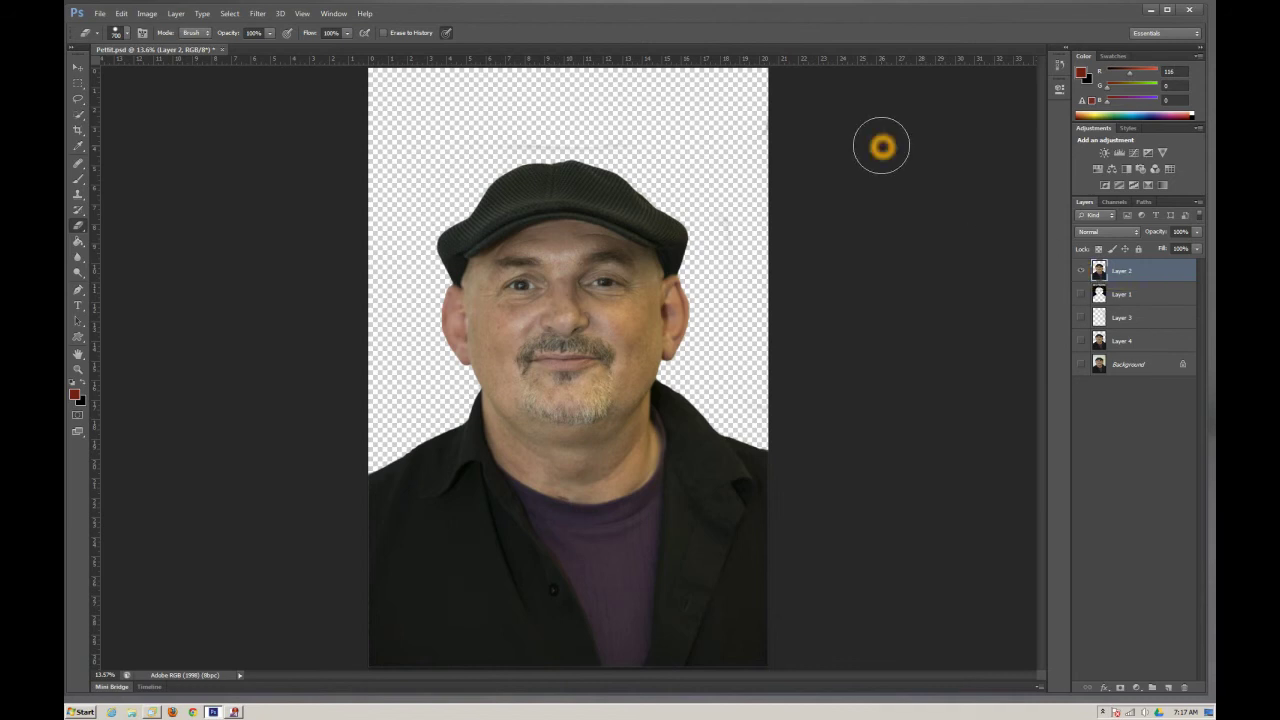
key("bracketleft")
key("bracketleft")
key("bracketleft")
key("bracketleft")
key("bracketleft")
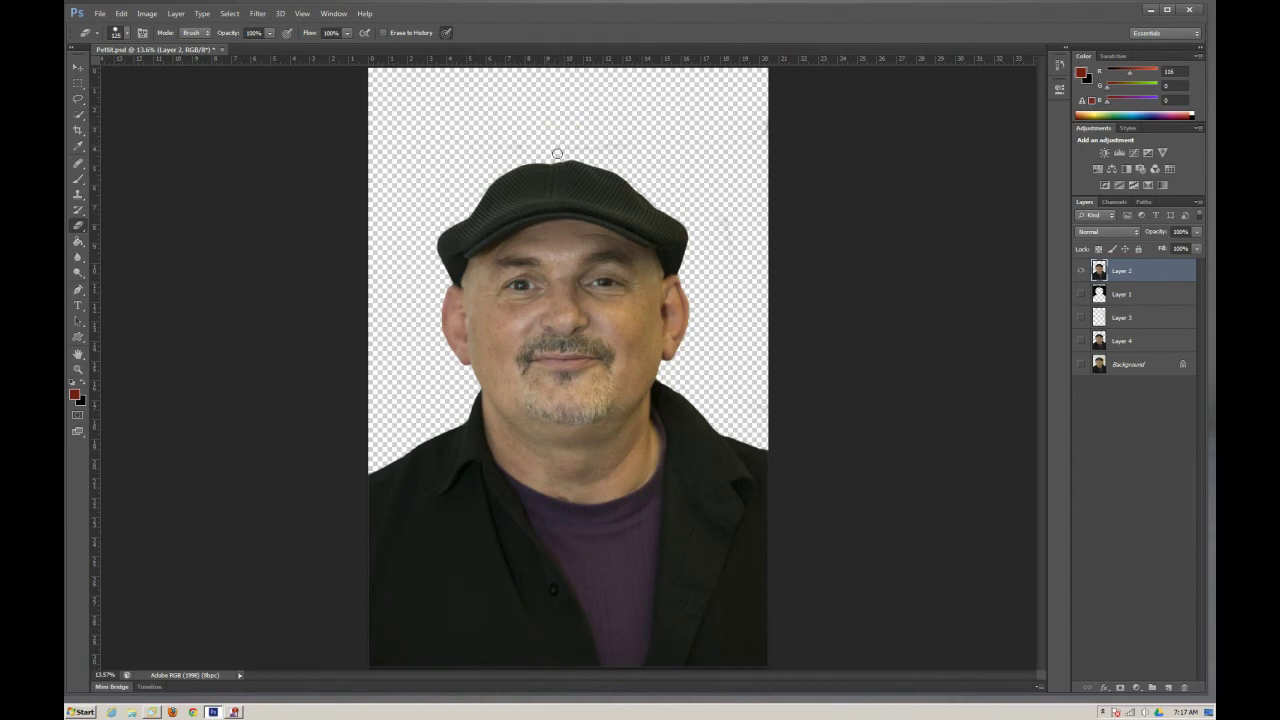
left_click(586, 144)
left_click(708, 191)
left_click(458, 186)
left_click(754, 148)
Select Layer 1 and examine its black backdrop with Layer 2 hidden and shown.
left_click(1099, 293)
left_click(1081, 270)
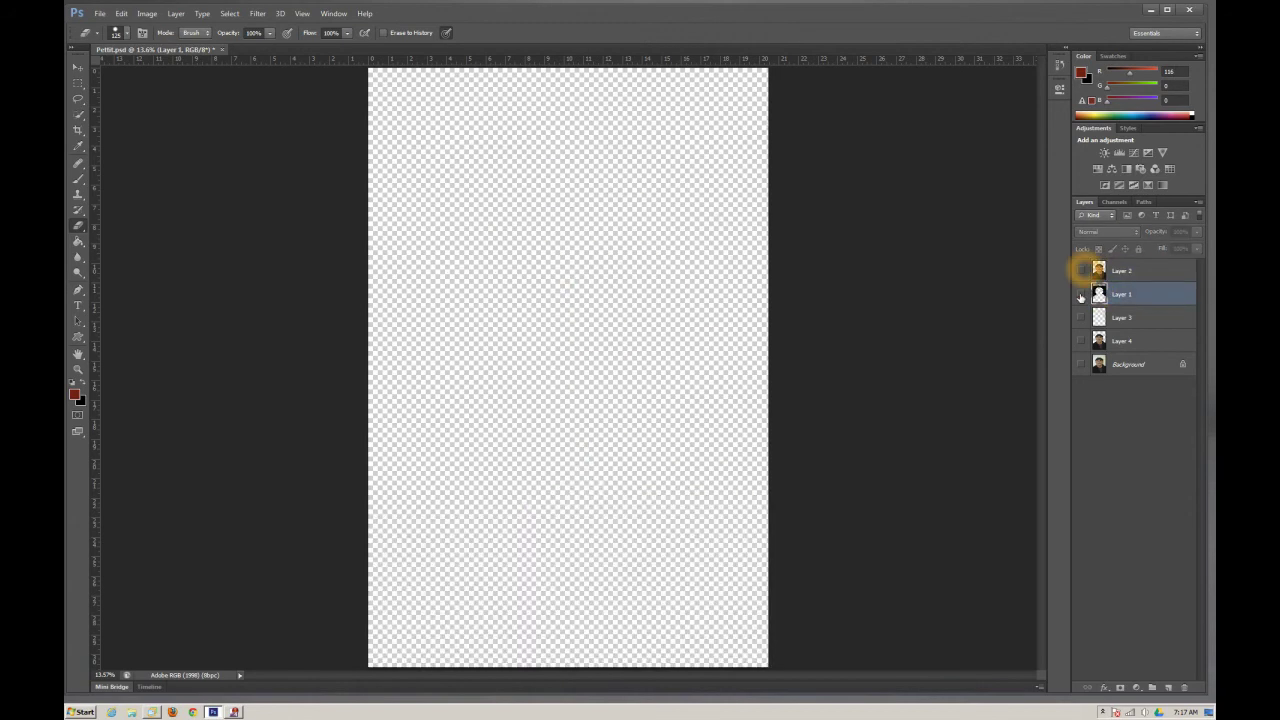
left_click(1081, 294)
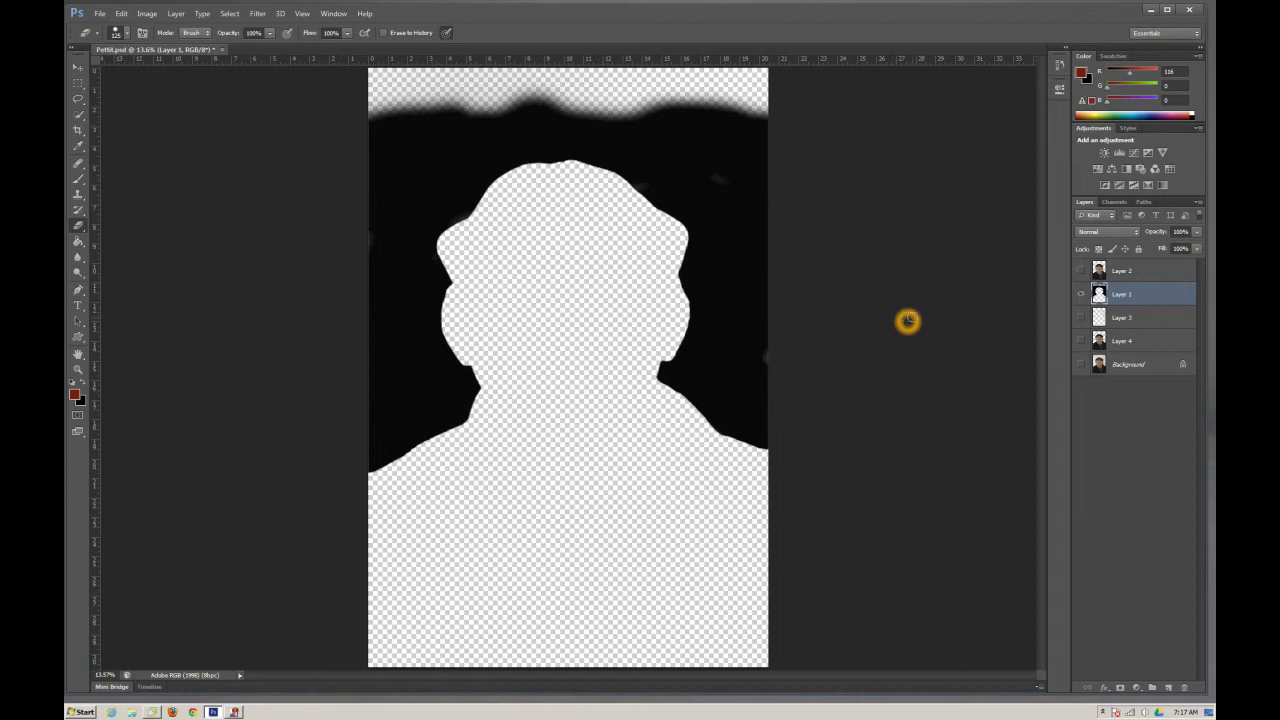
left_click(635, 374)
left_click(1080, 270)
left_click(1080, 270)
left_click(1080, 270)
left_click(1080, 270)
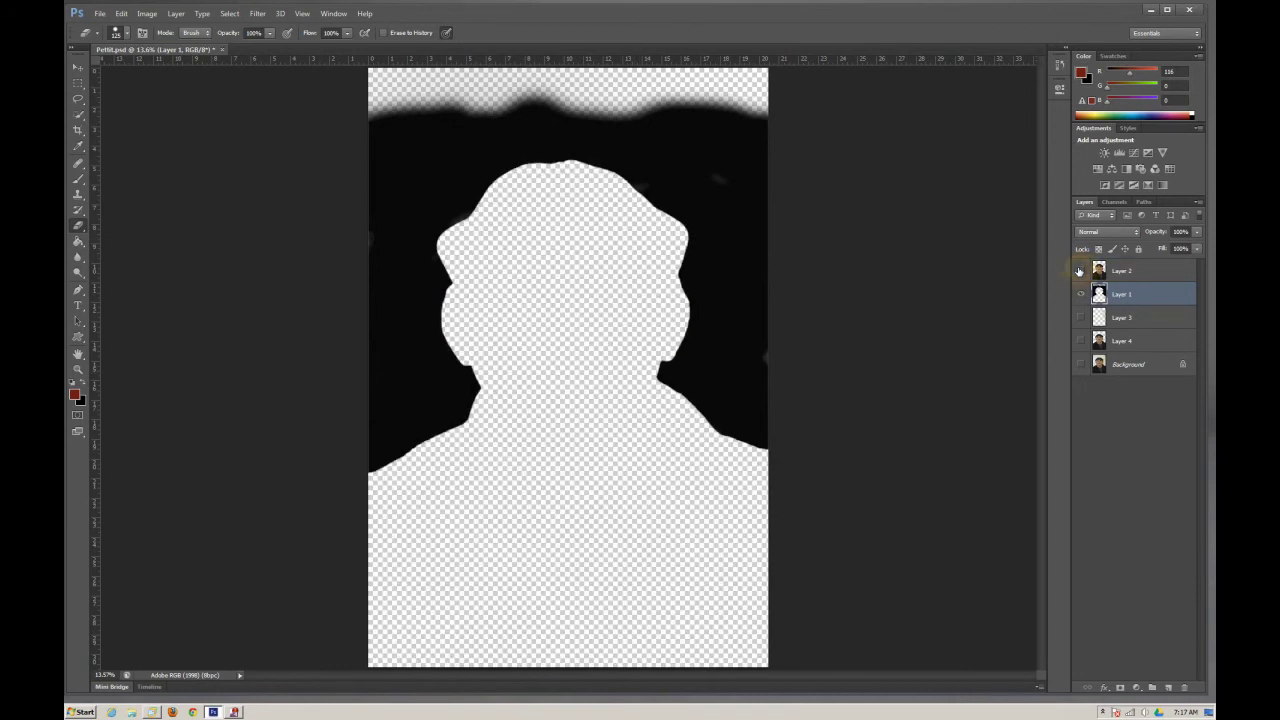
left_click(1080, 270)
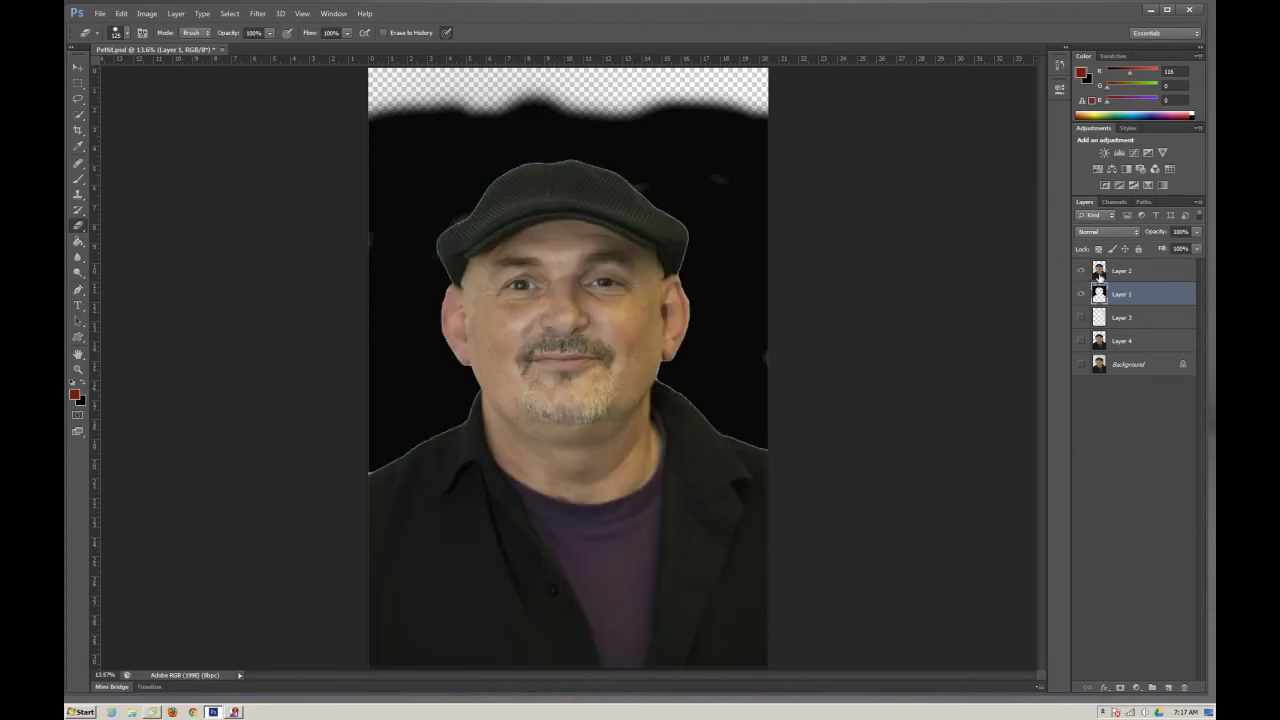
Hide Layer 1, add a new empty layer directly above it and reselect Layer 1.
left_click(1082, 294)
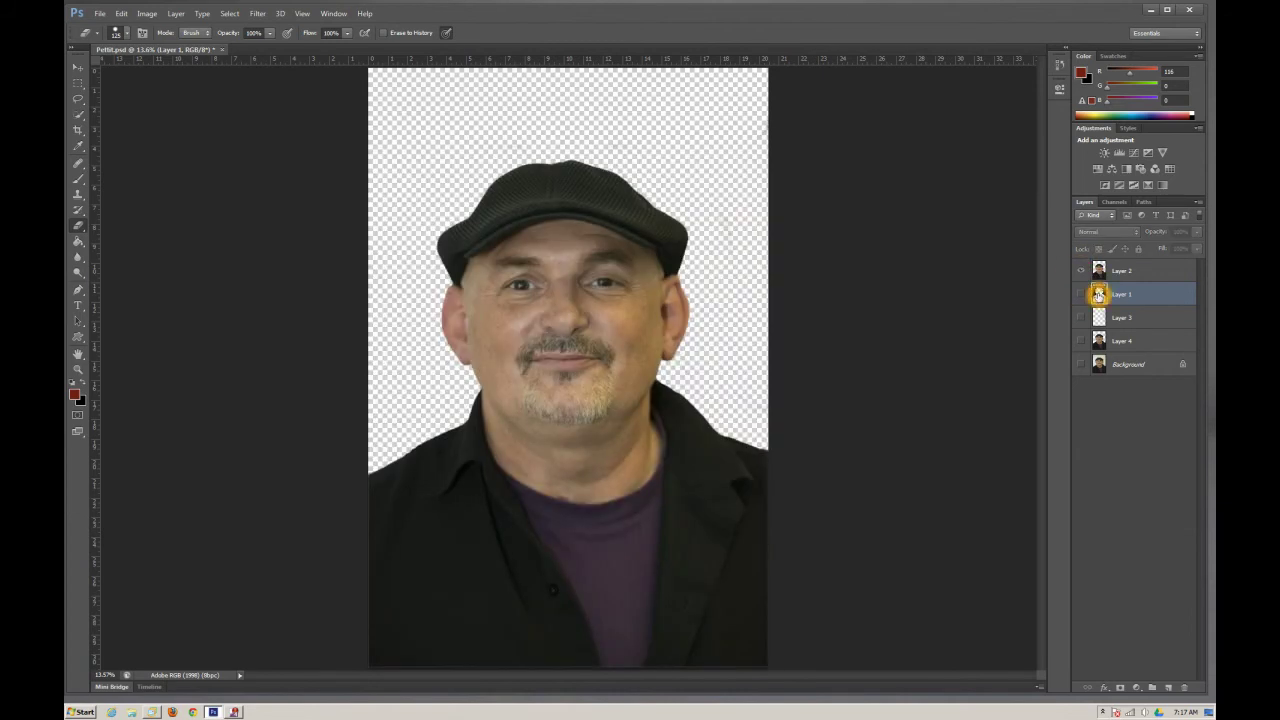
left_click(1168, 687)
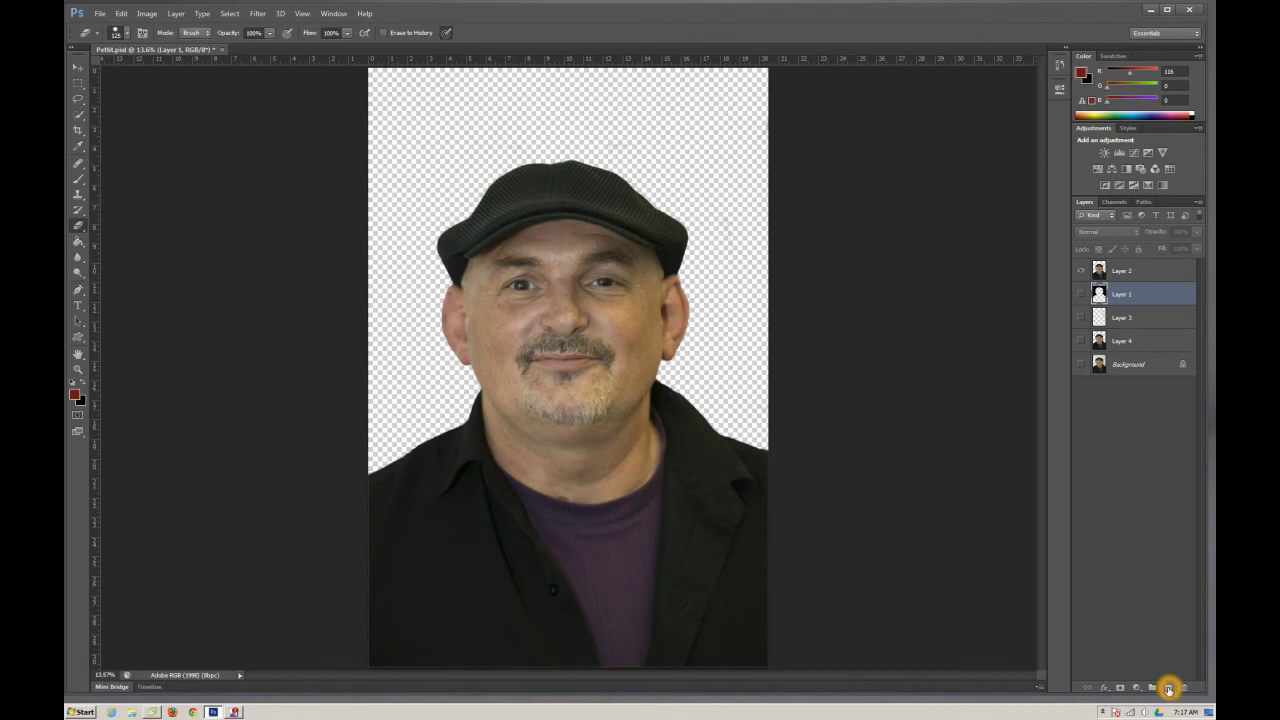
left_click(1100, 318)
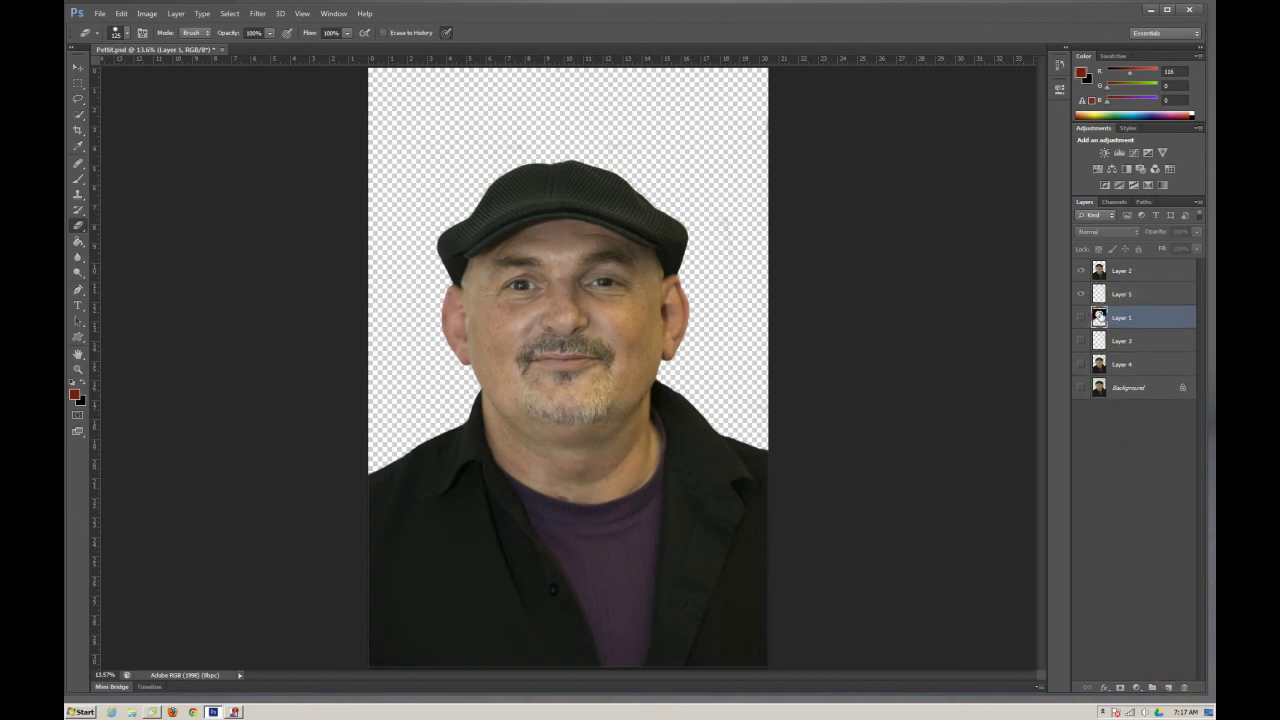
Set the foreground colour to the near-black 080808 sampled from Layer 1's backdrop, leaving Layer 1 hidden.
left_click(1081, 318)
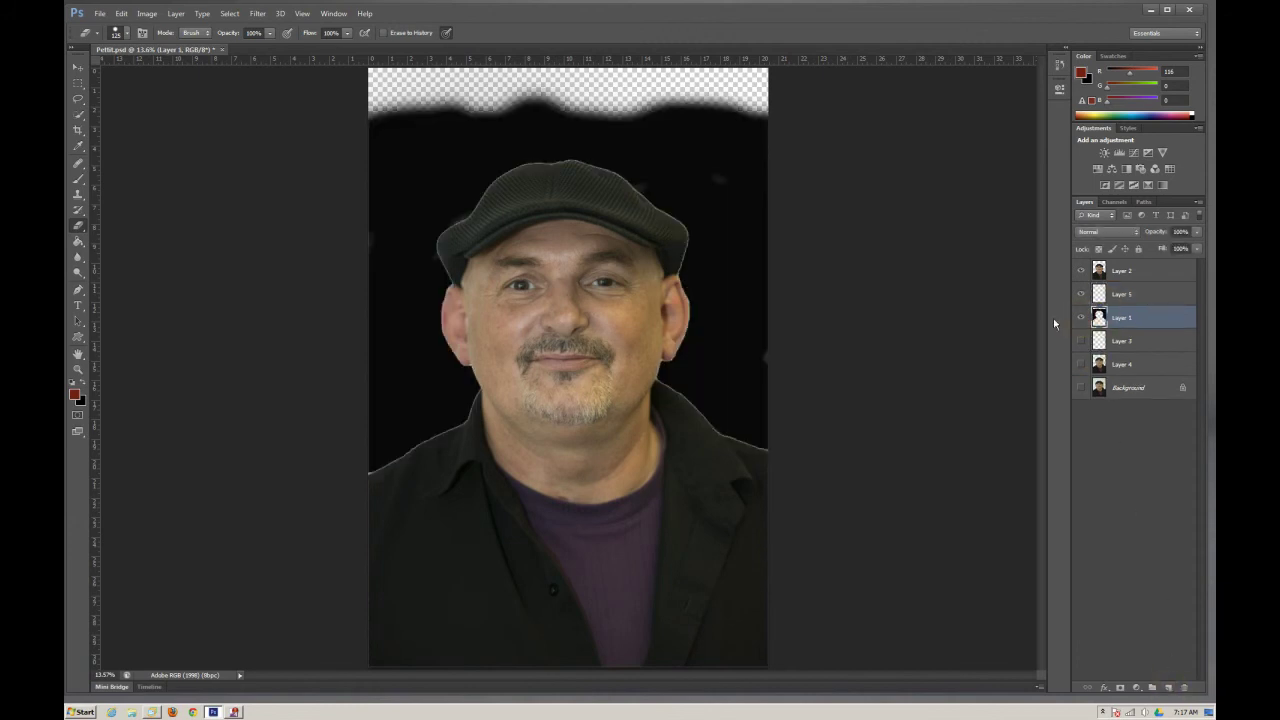
left_click(74, 393)
left_click(700, 147)
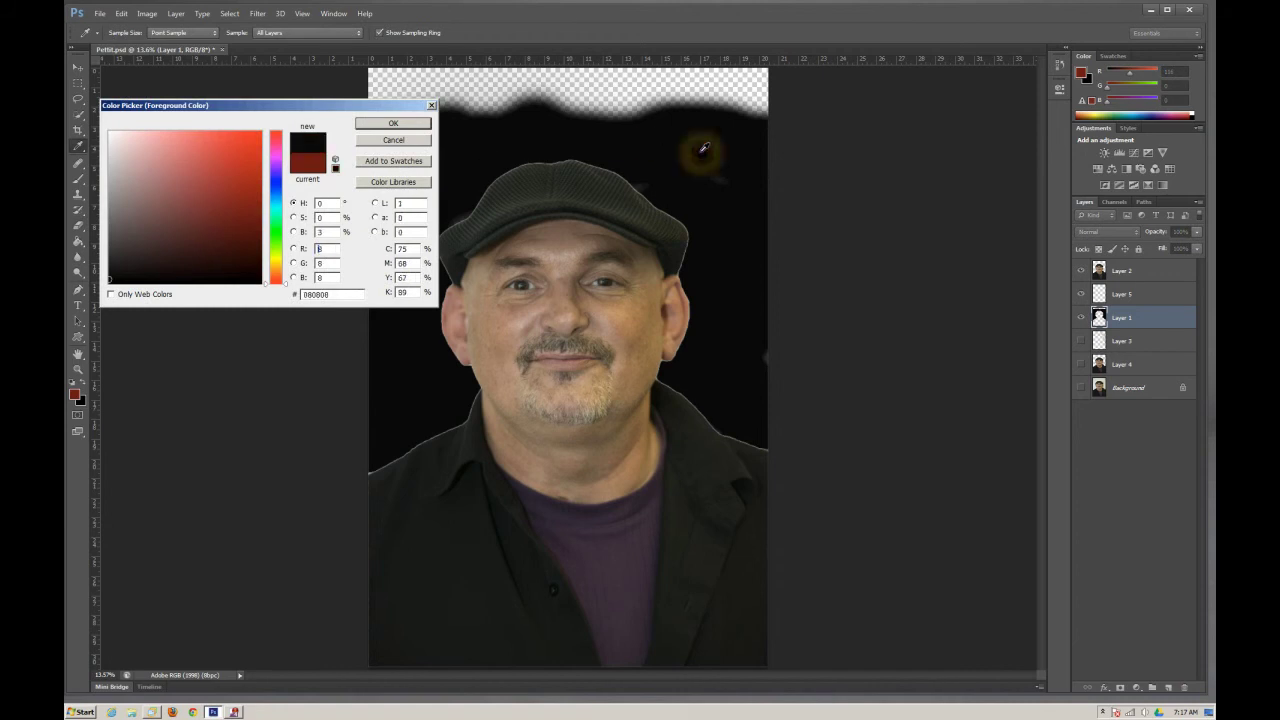
left_click(322, 263)
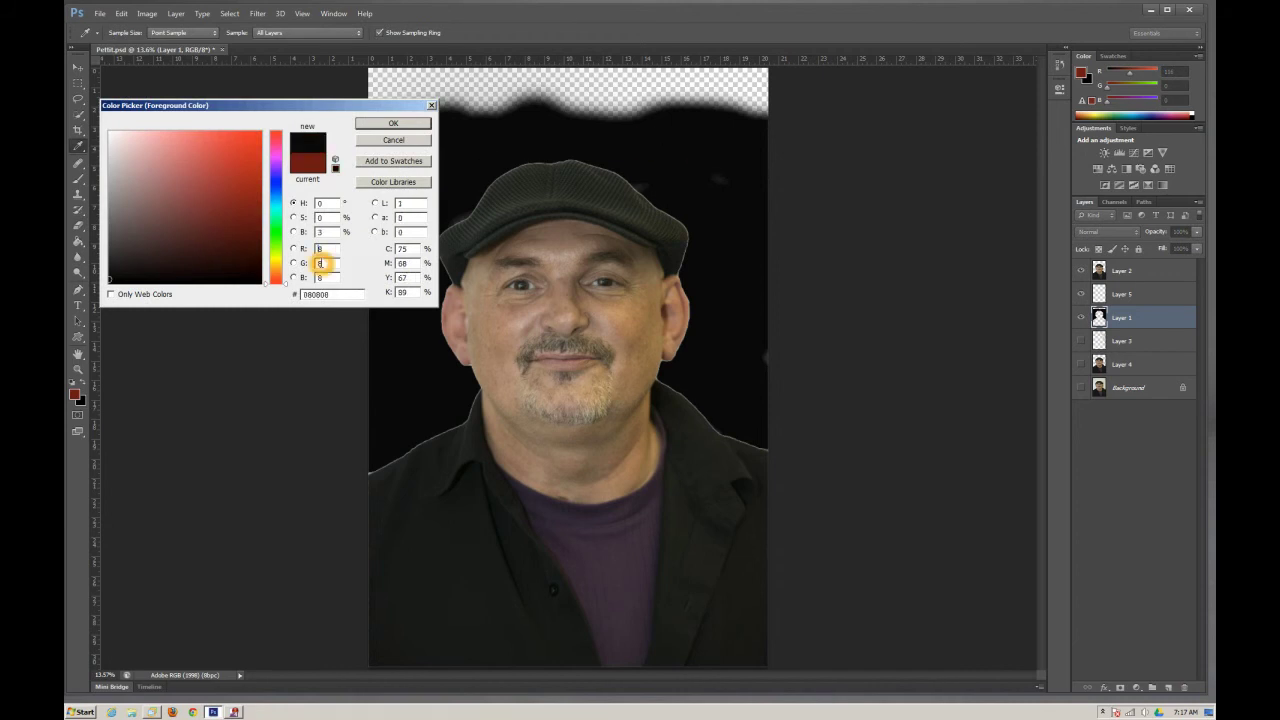
left_click(391, 124)
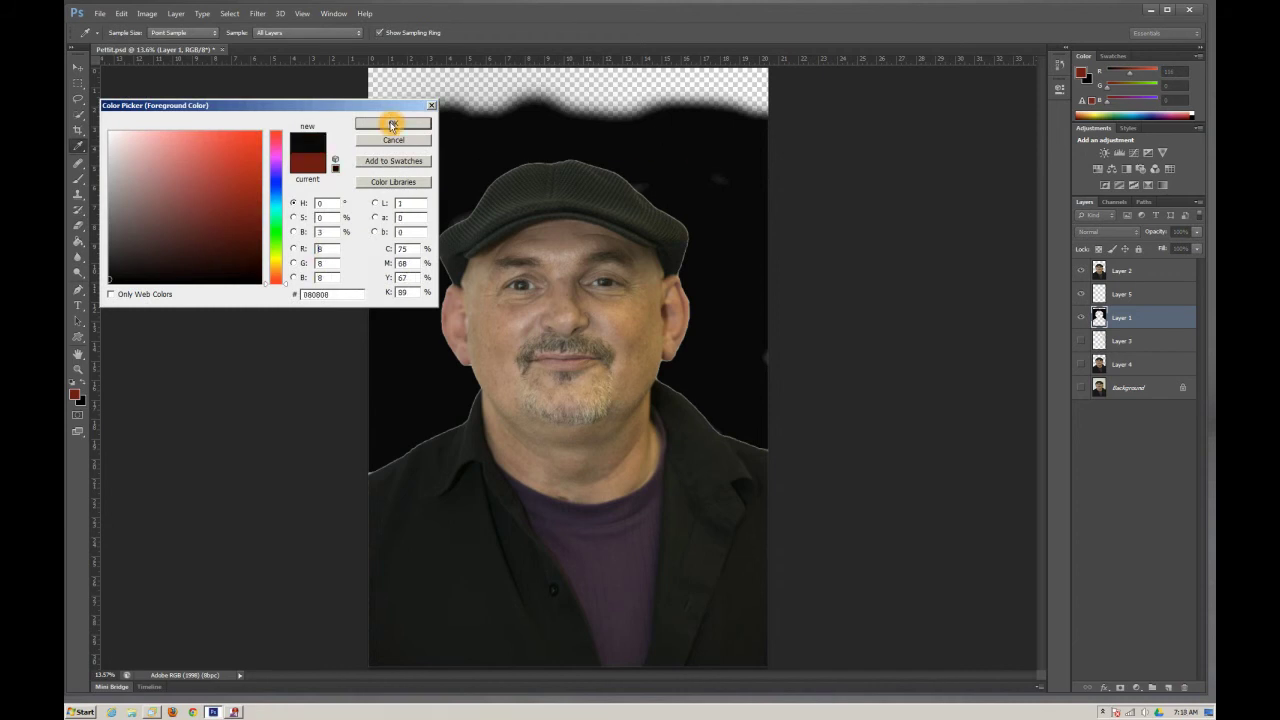
key("e")
left_click(1082, 318)
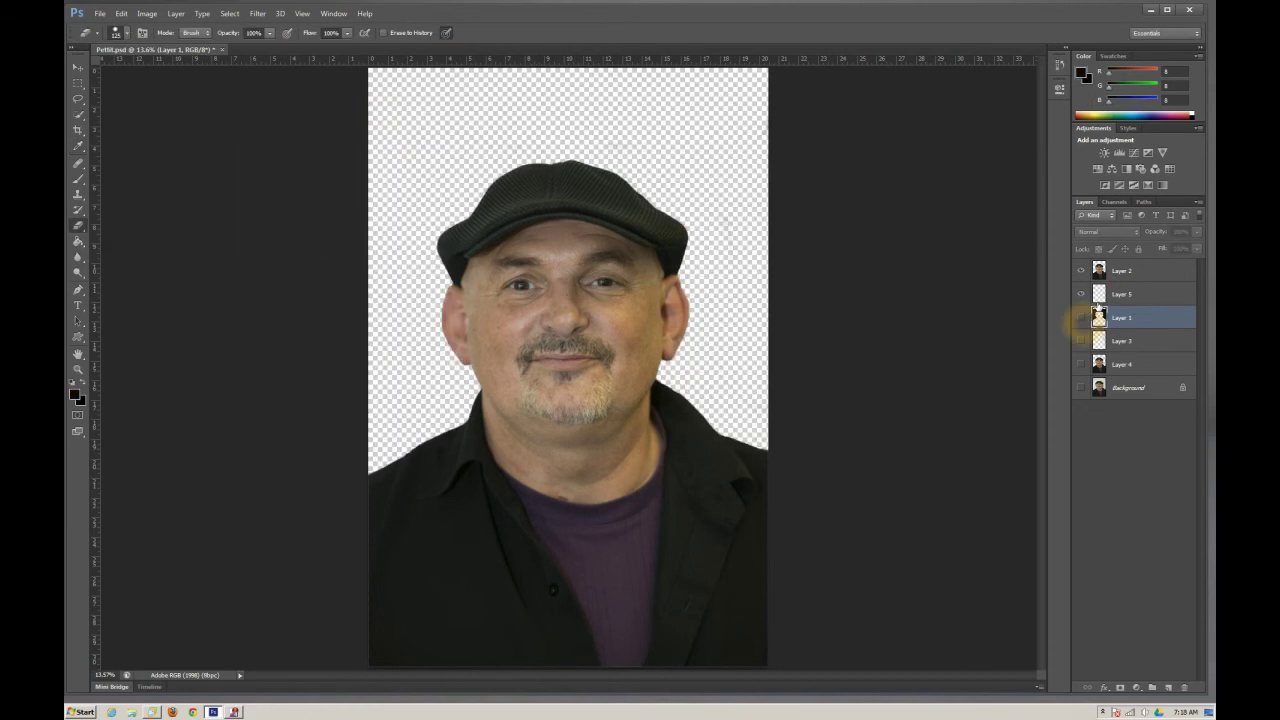
Fill the empty Layer 5 behind the man with the foreground black using the Paint Bucket.
left_click(1095, 293)
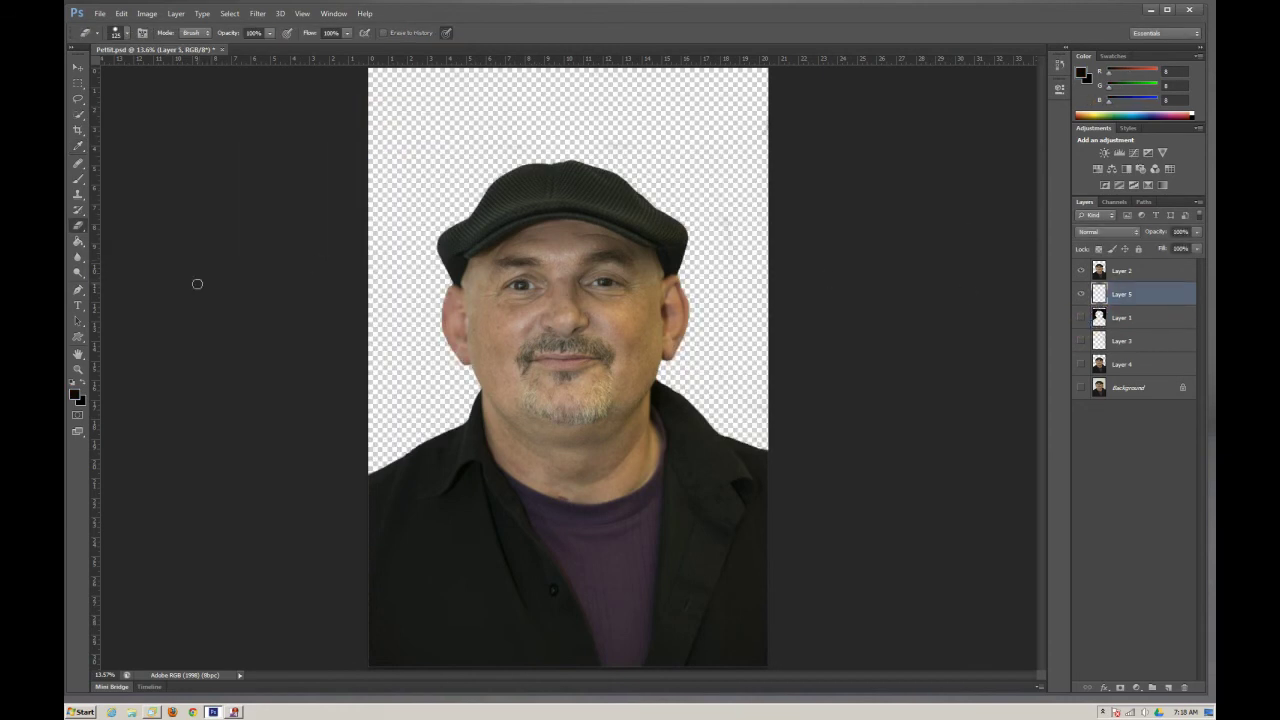
left_click(78, 241)
left_click(480, 143)
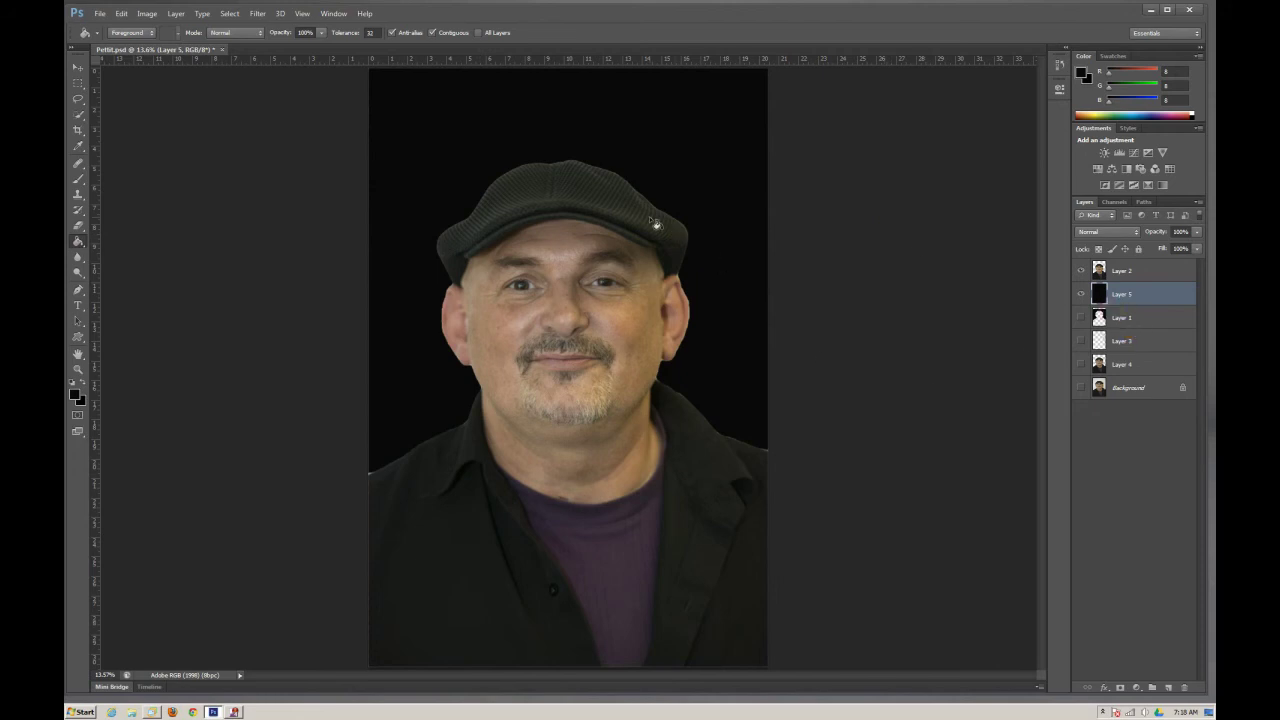
left_click(465, 392)
Compare Layer 5's solid black fill with Layer 1's painted backdrop by toggling their visibility, leaving both layers shown.
left_click(1080, 294)
left_click(1080, 317)
left_click(1080, 317)
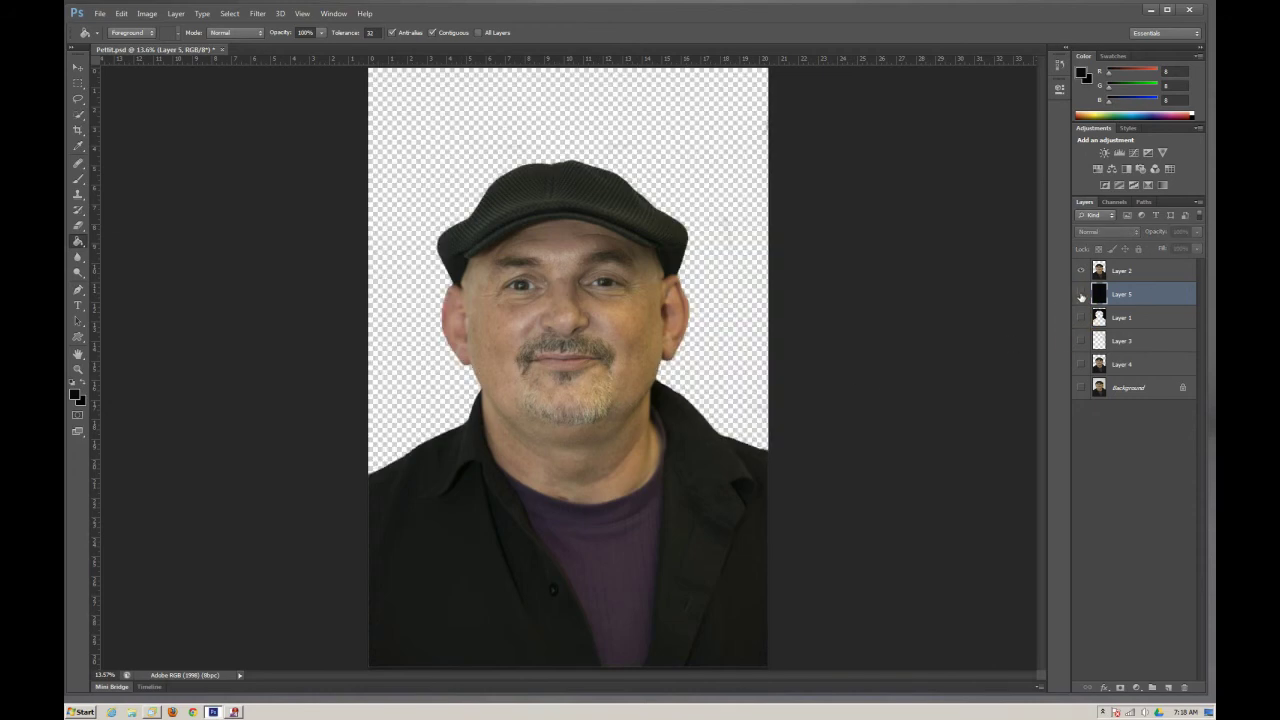
left_click(1080, 294)
left_click(1080, 317)
left_click(1080, 317)
left_click(1080, 318)
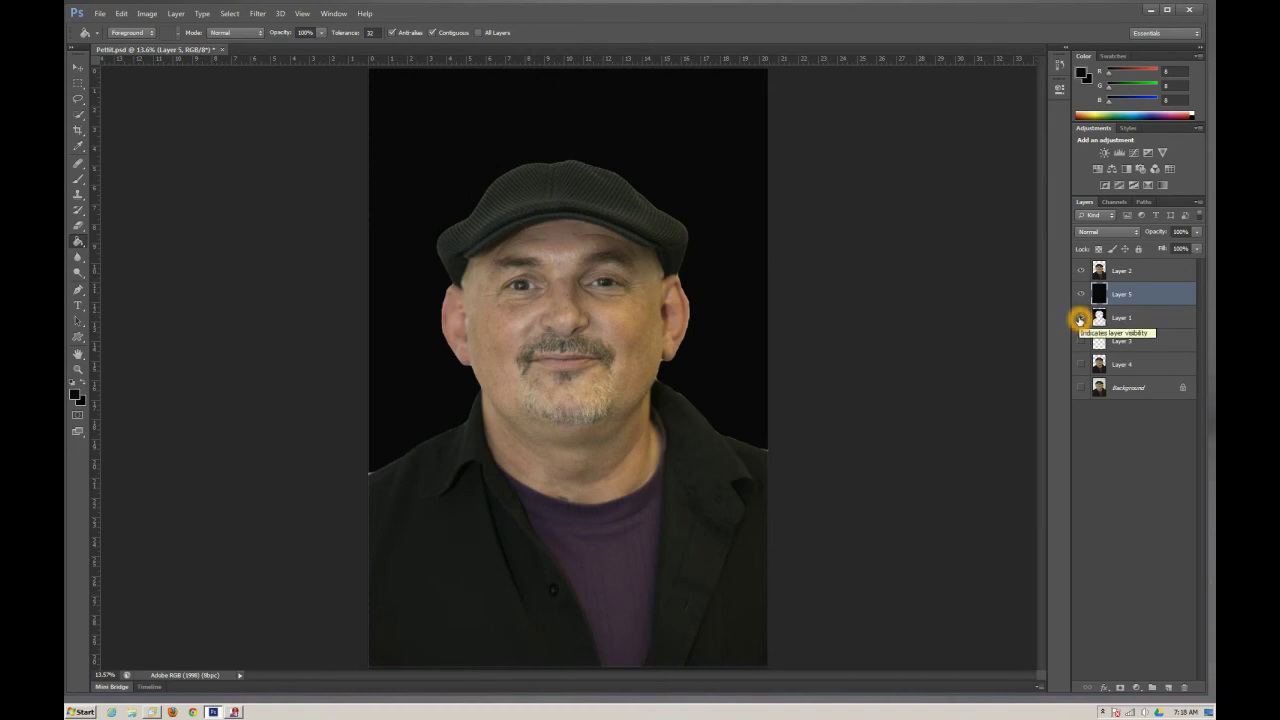
left_click(1088, 292)
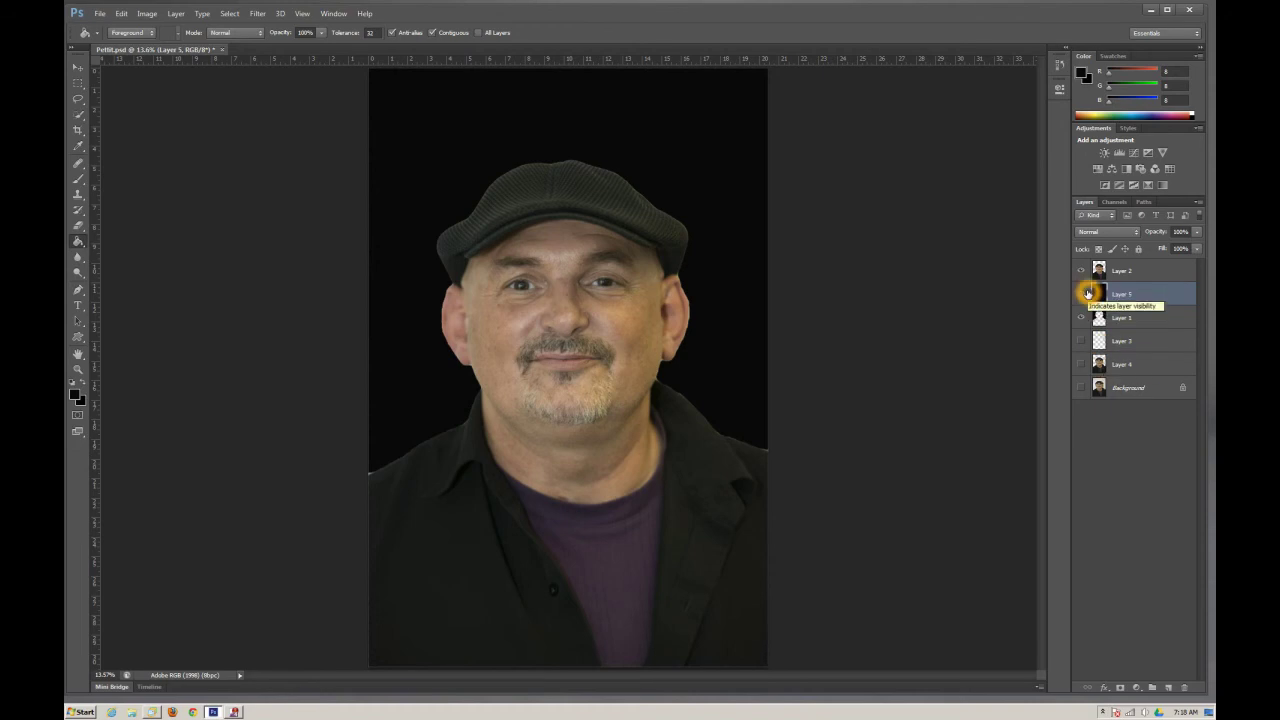
left_click(1084, 317)
left_click(1083, 317)
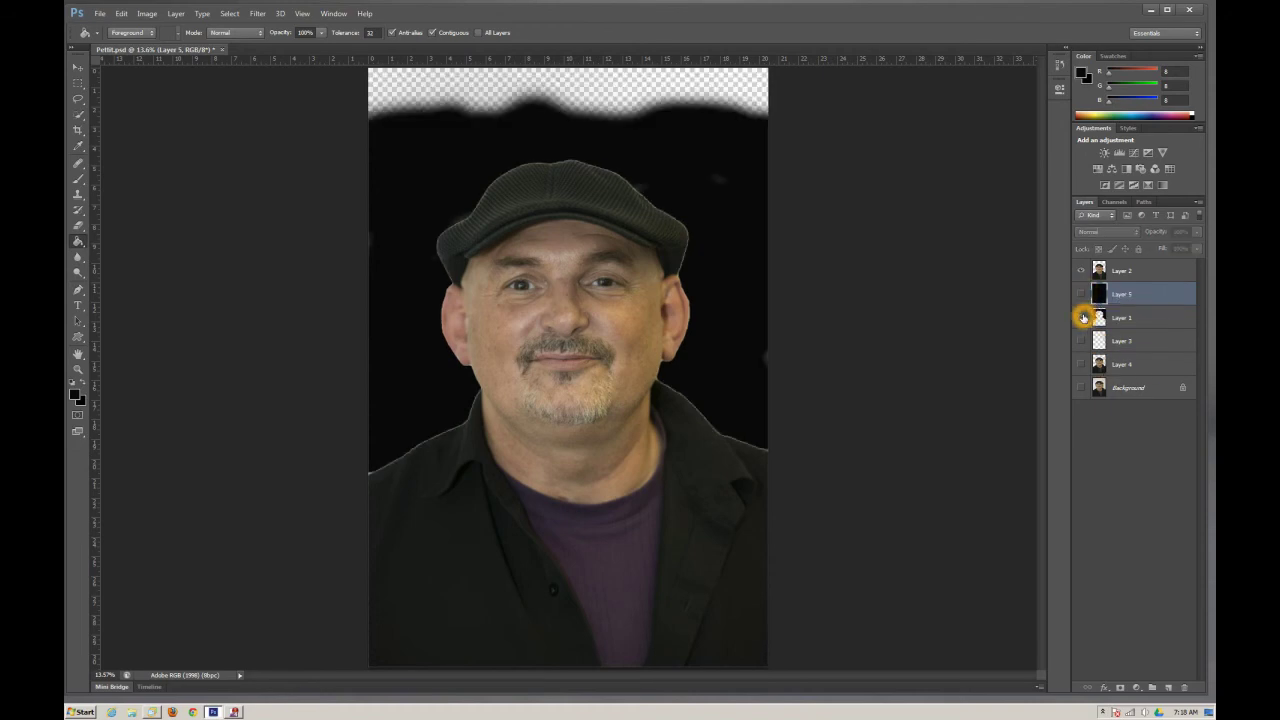
left_click(1081, 292)
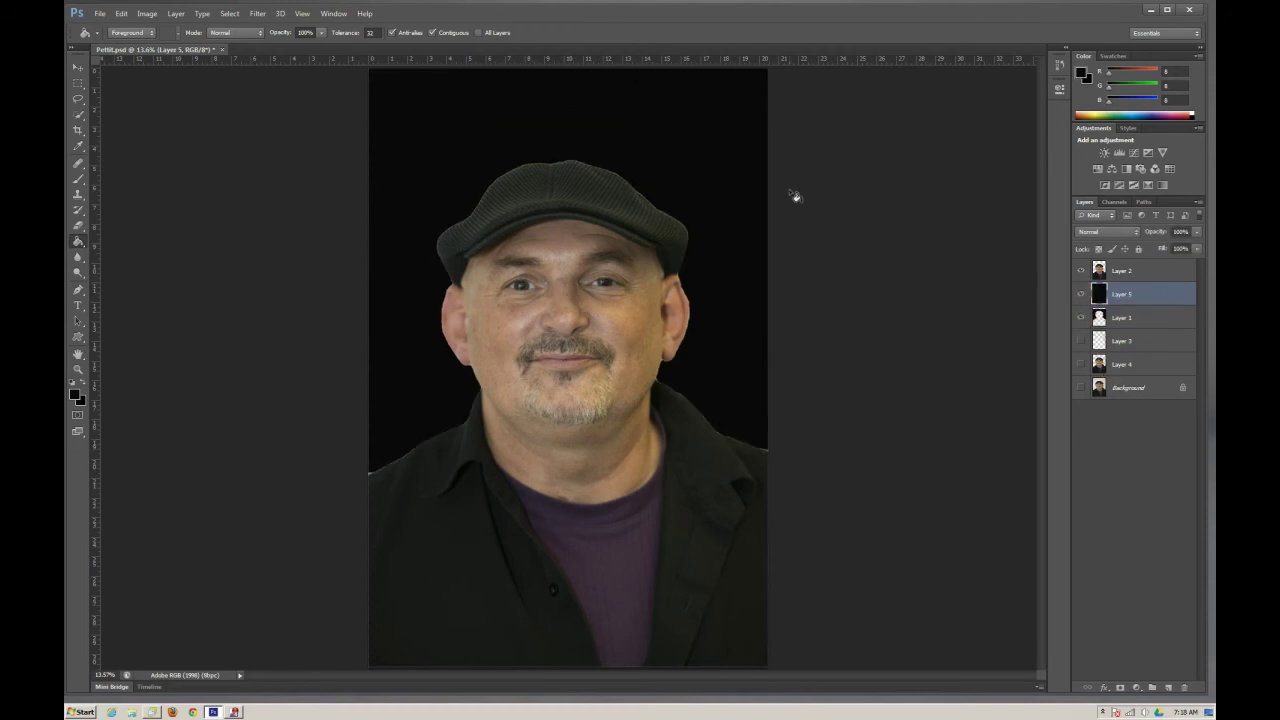
Examine the cutout edge along the man's ear, jaw and collar at 100% zoom.
left_click(501, 175)
left_click(649, 288)
left_click(669, 274)
key("ctrl+1")
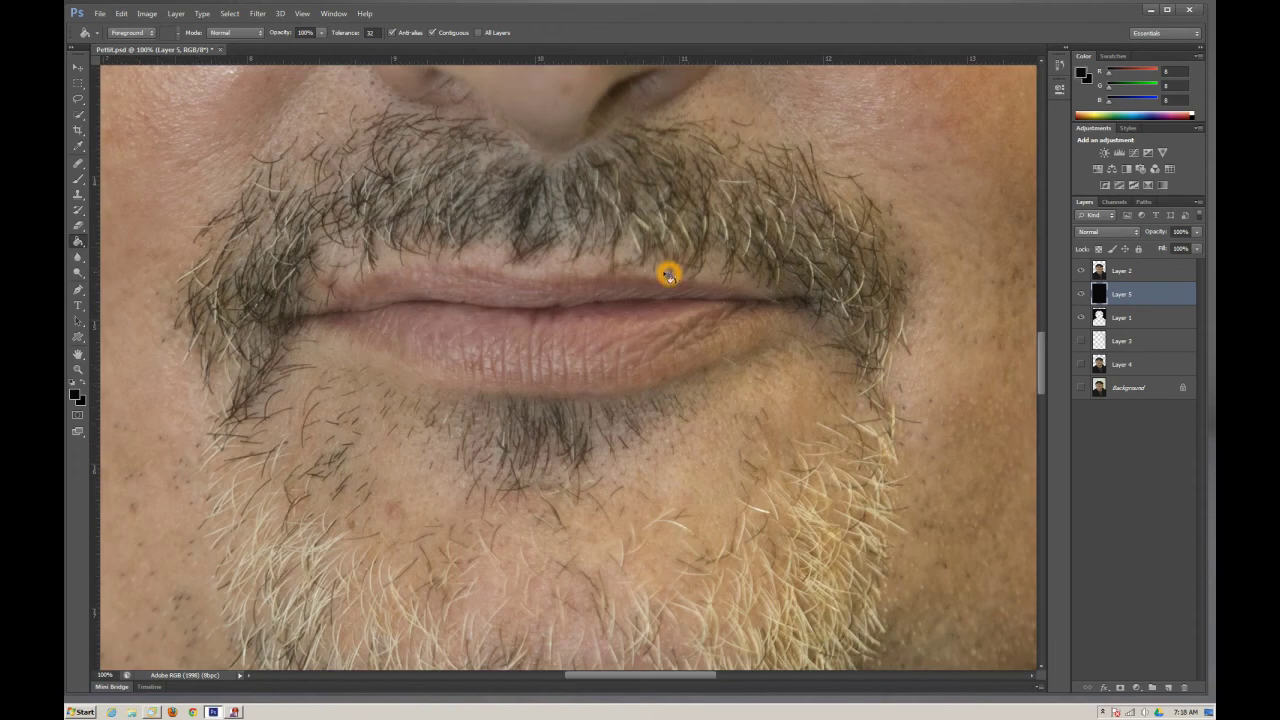
left_click_drag(553, 284, 1157, 267)
left_click(768, 301)
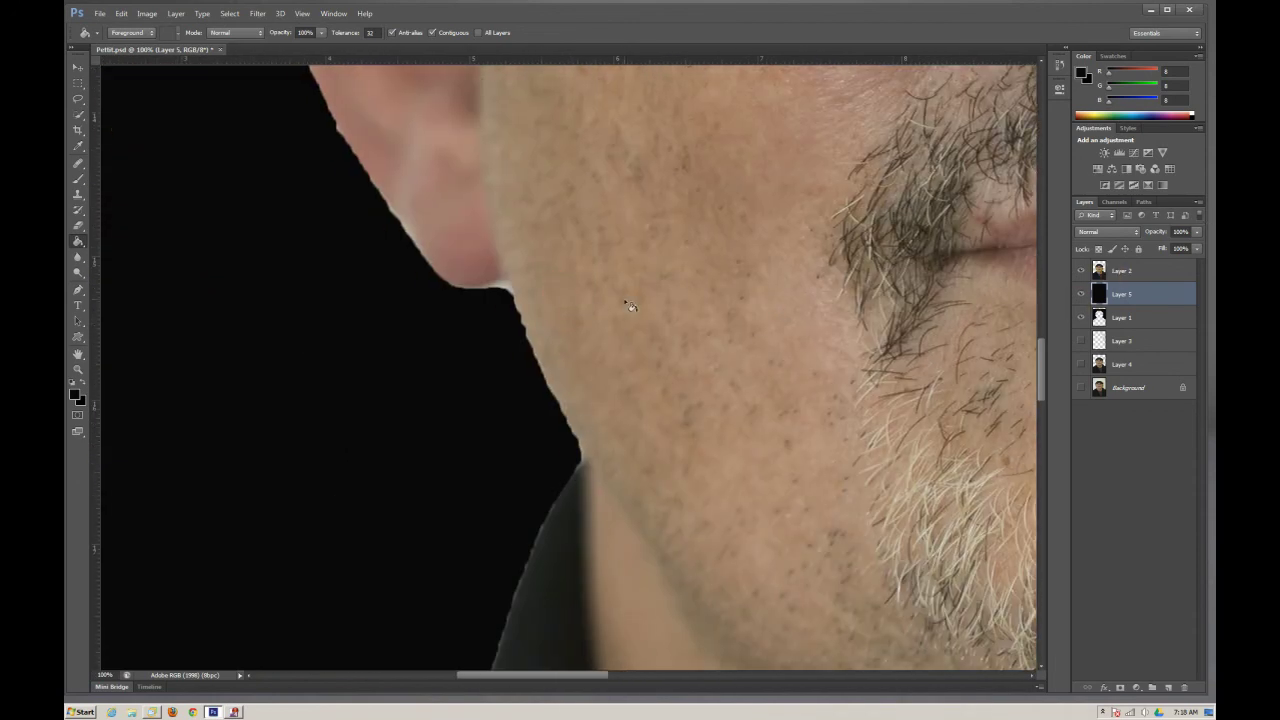
left_click(349, 329)
left_click(551, 451)
left_click(703, 473)
Load the outline of the man on Layer 2 as a selection, with Layer 2 active.
left_click(1113, 268)
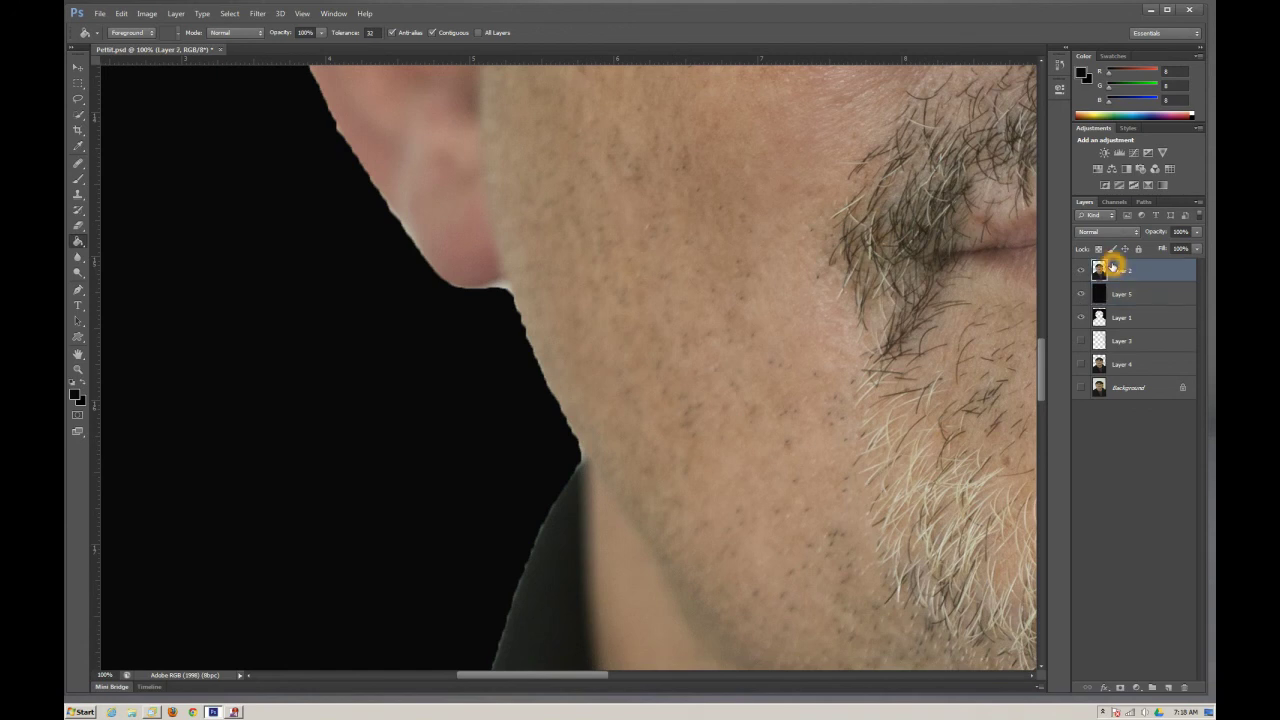
left_click(1097, 271)
left_click(1090, 273)
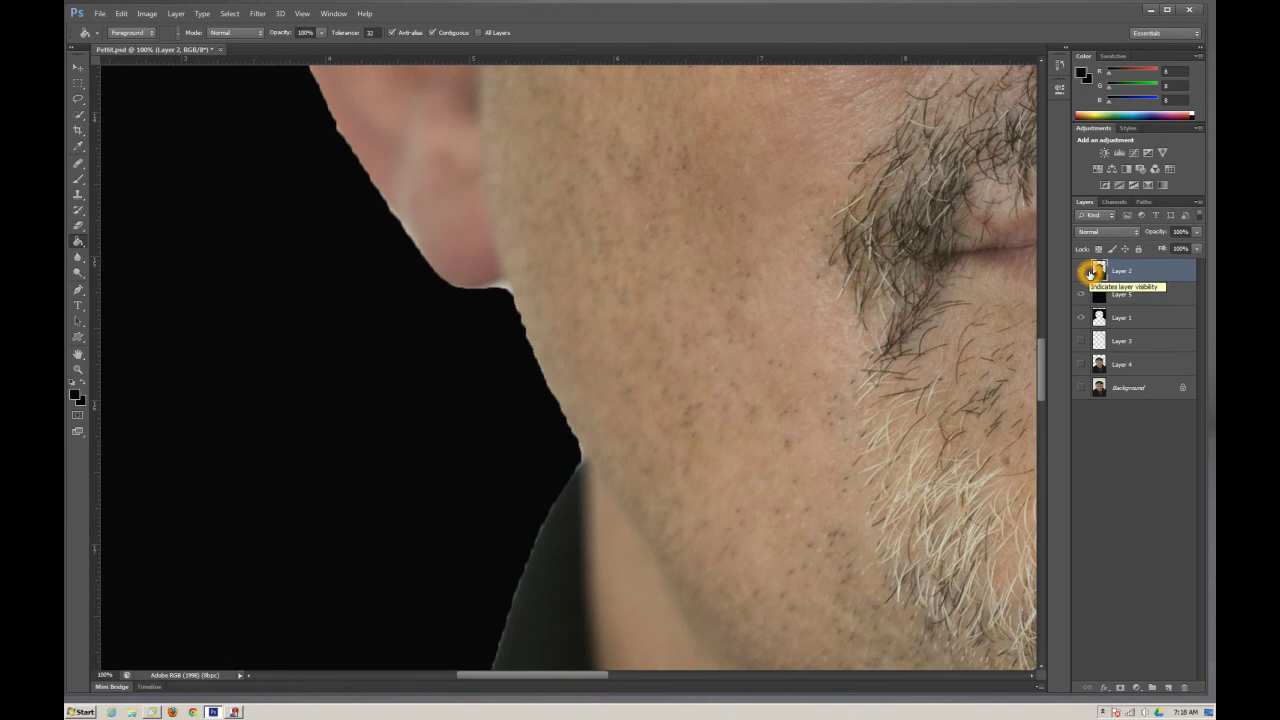
left_click(1099, 274)
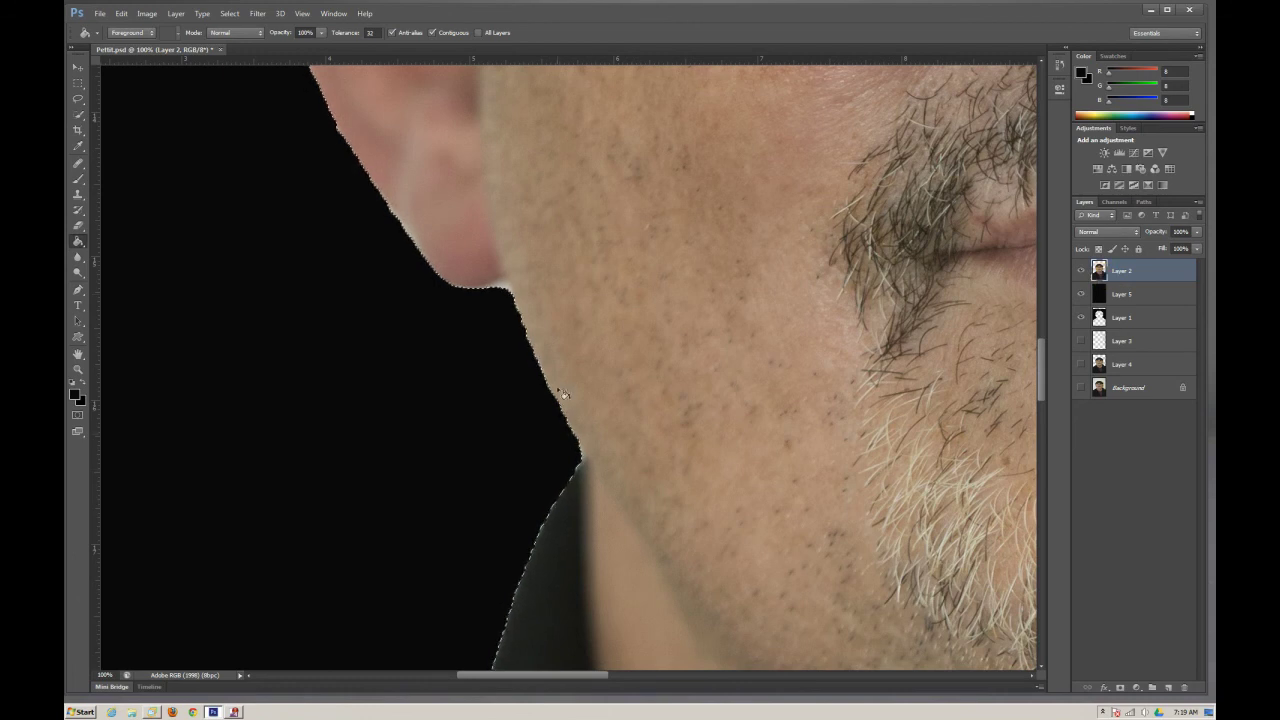
left_click(406, 163)
left_click(1147, 545)
left_click(1123, 593)
key("ctrl+i")
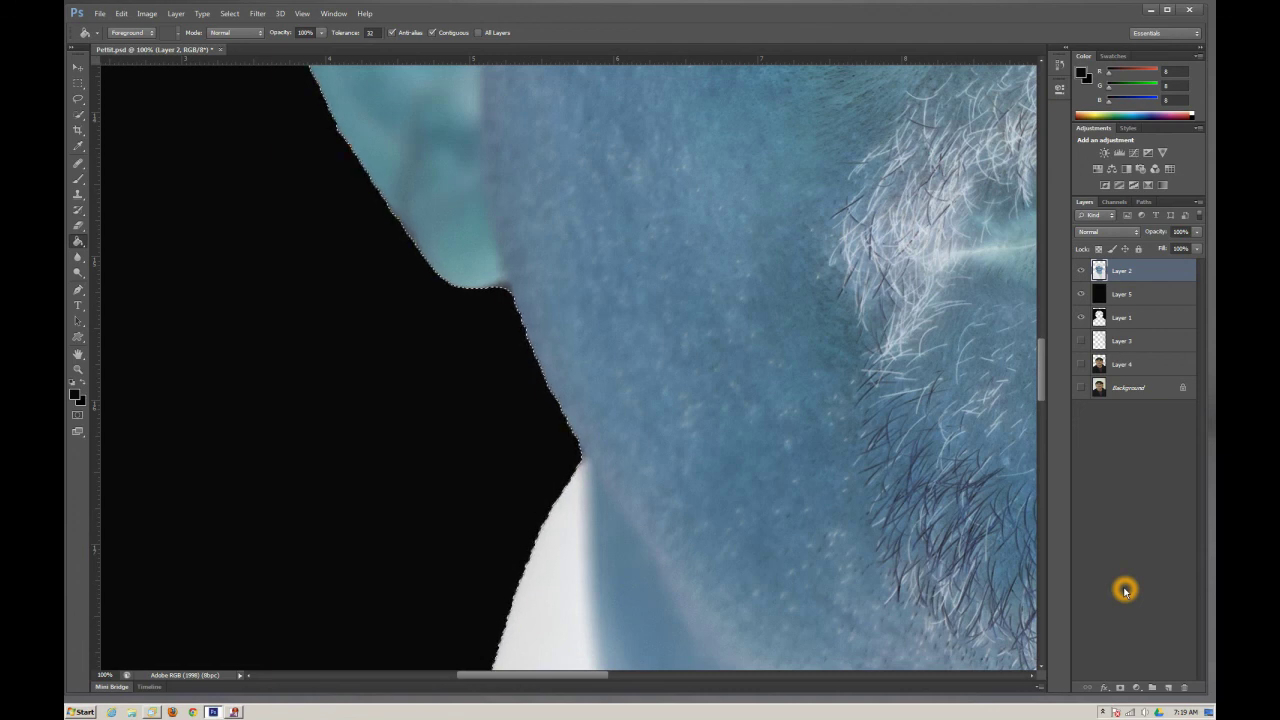
key("ctrl+z")
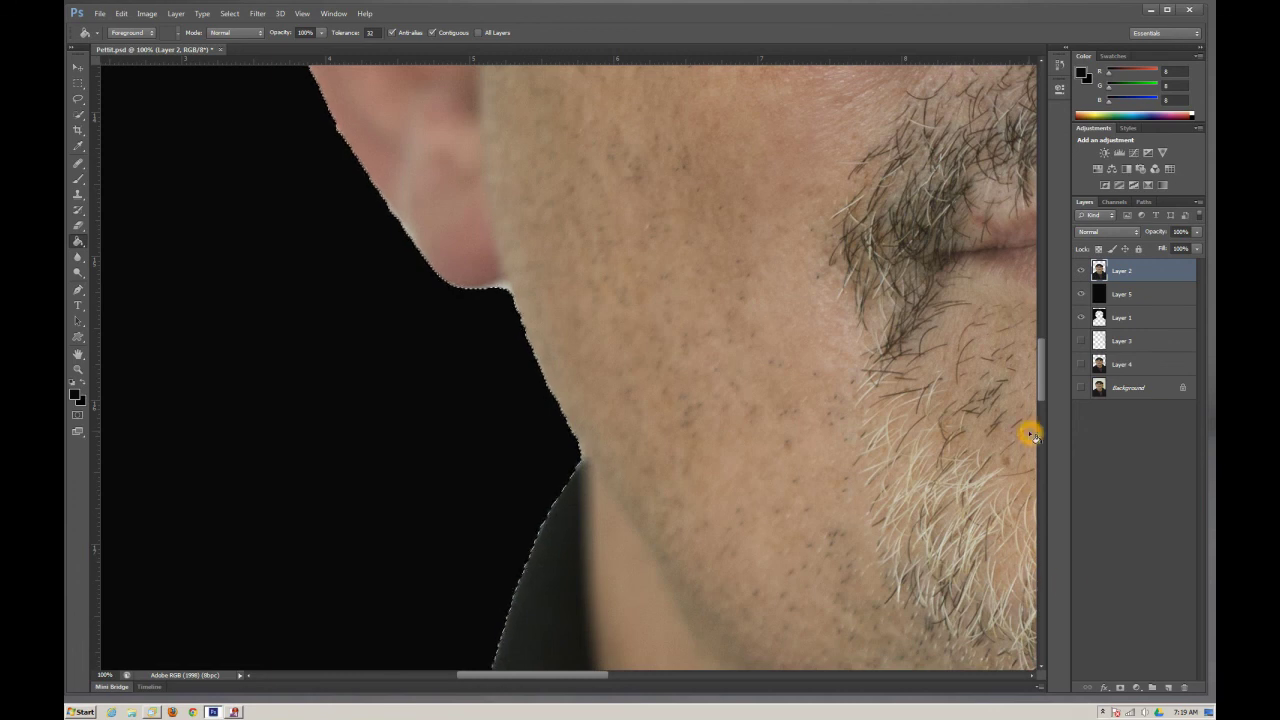
Add a layer mask to Layer 2 from the inverted outline selection, masking out the man.
left_click(1121, 688)
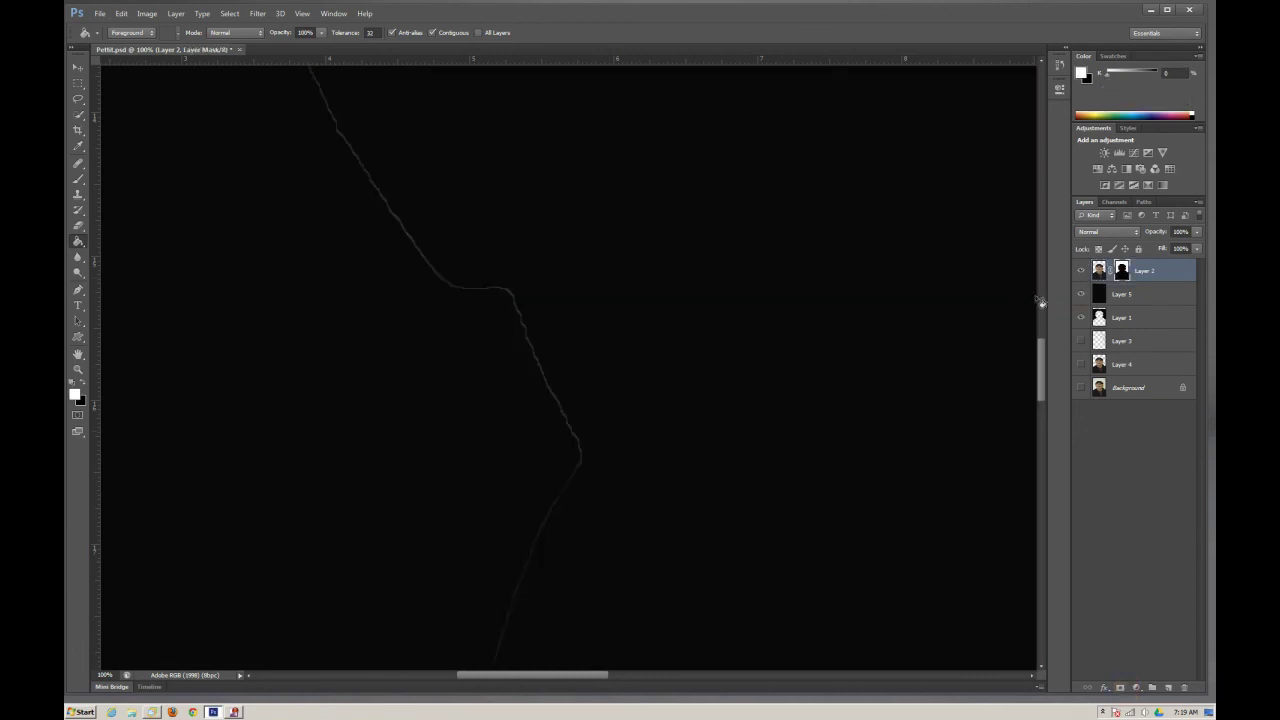
left_click(331, 111)
left_click(551, 586)
left_click(1119, 271)
left_click(1121, 279)
left_click(1124, 277)
Soften the edge of Layer 2's mask with a very small Gaussian Blur.
left_click(256, 13)
mouse_move(300, 124)
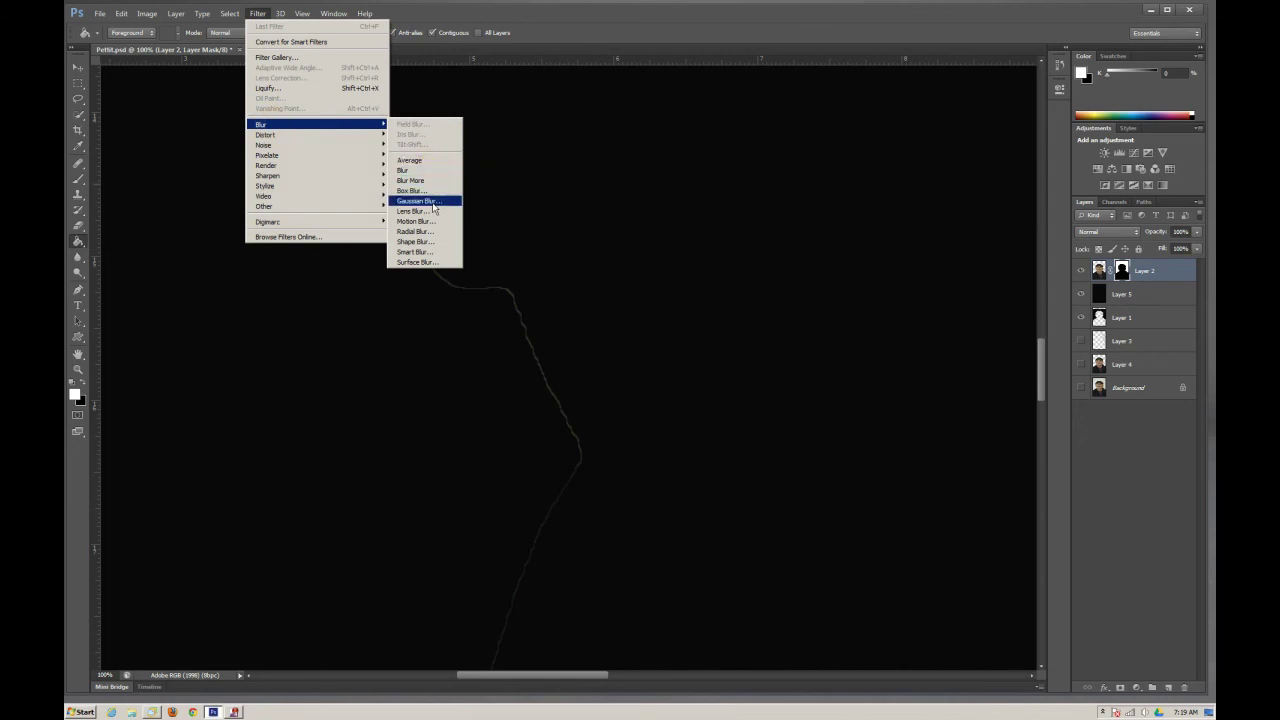
left_click(420, 200)
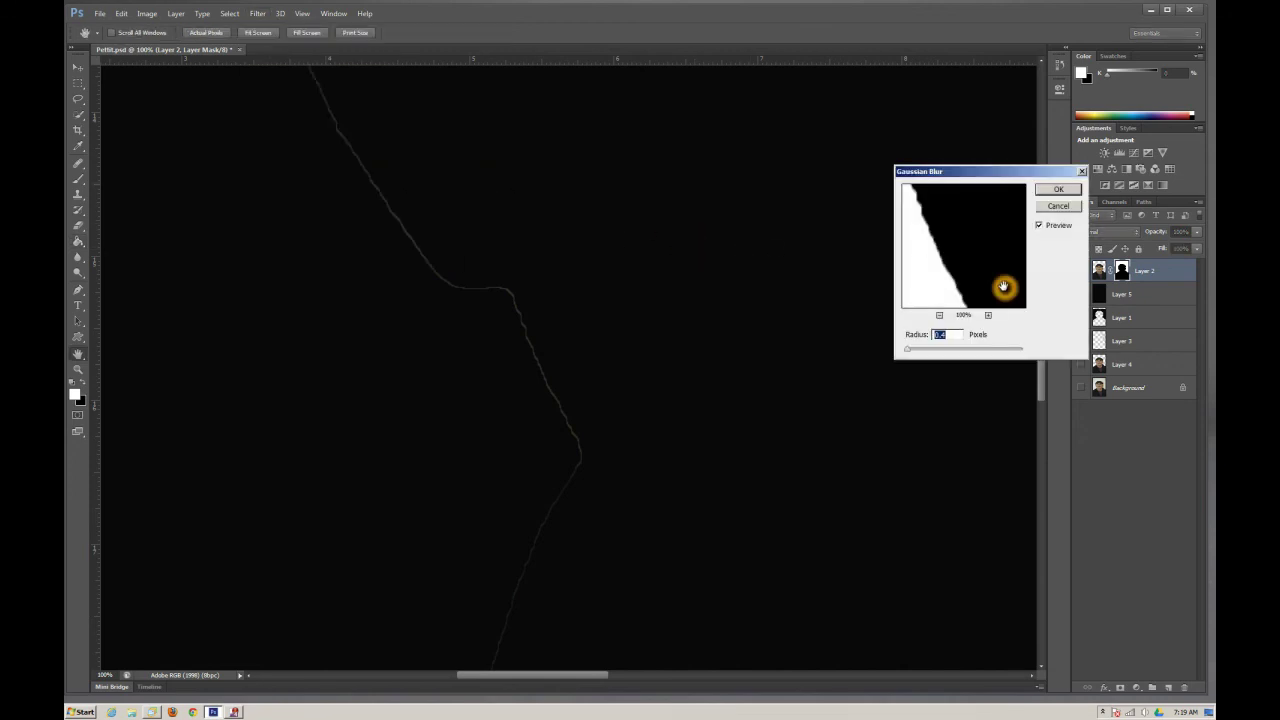
left_click(943, 334)
mouse_move(909, 349)
left_mouse_down()
mouse_move(931, 349)
mouse_move(910, 352)
left_mouse_up()
left_click(1058, 190)
Invert Layer 2's mask to reveal the man and hide his surroundings.
left_click(1122, 272)
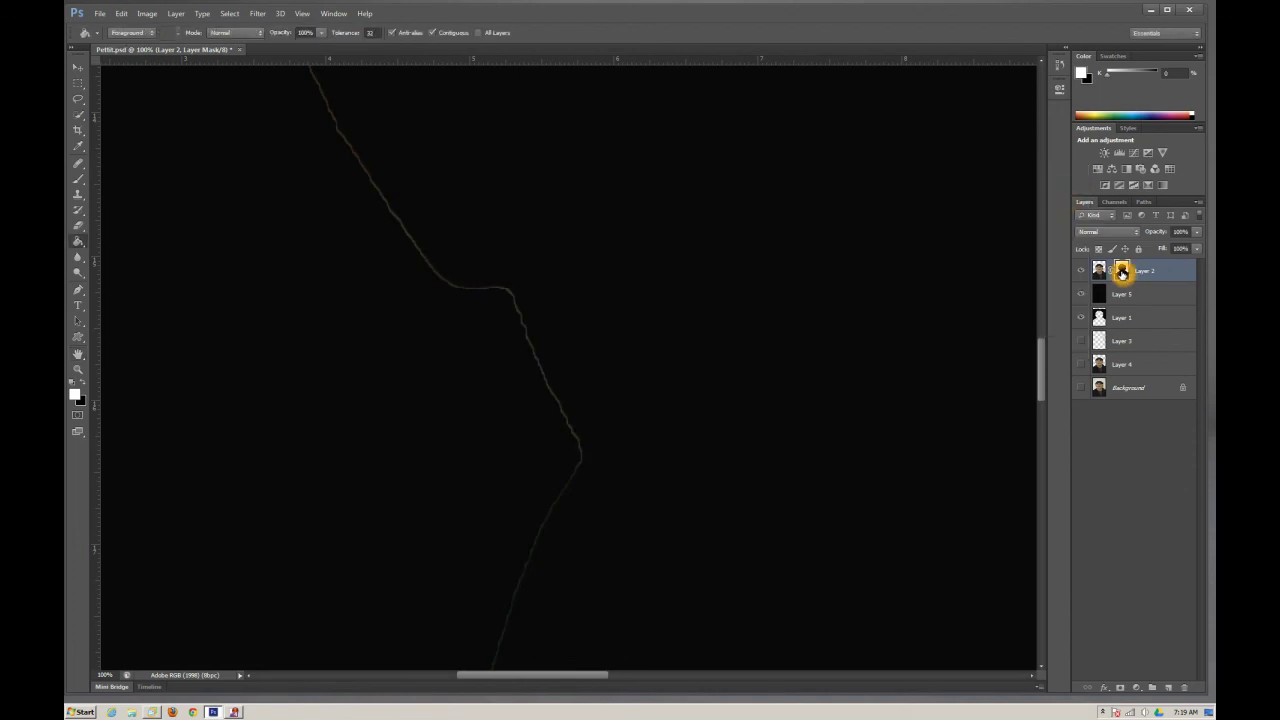
left_click(1122, 272)
left_click(1122, 272)
left_click(1122, 272, "alt")
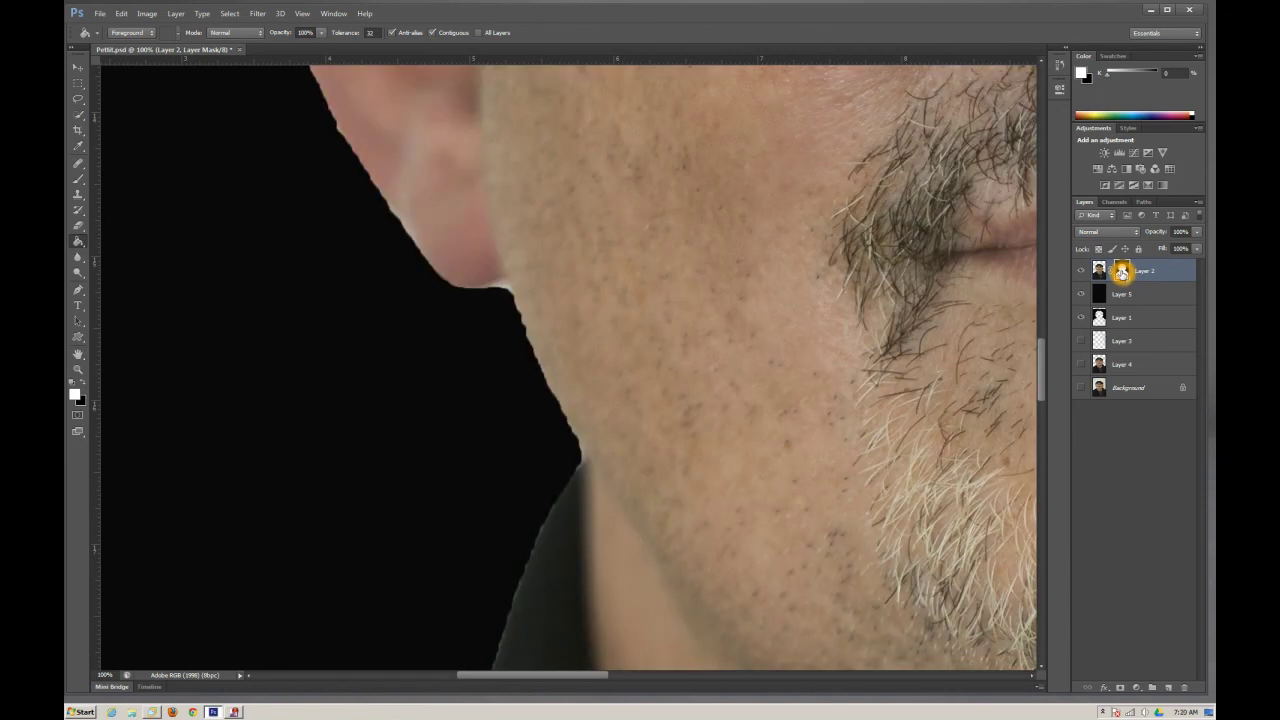
Check the man's shoulder edges and the black layers behind him with the whole portrait in view.
key("ctrl+0")
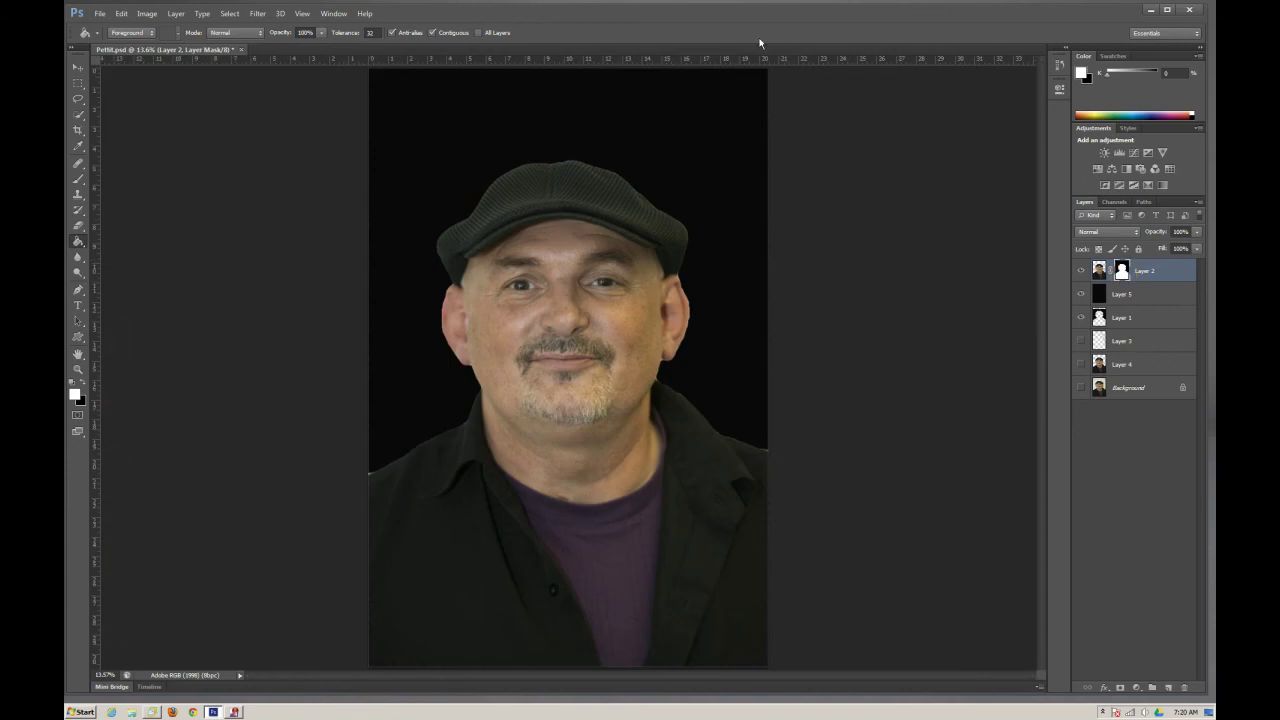
left_click(818, 504)
left_click(364, 484)
left_click(375, 489)
left_click(1083, 284)
left_click(1083, 325)
Open the file commands for the portrait document.
left_click(100, 13)
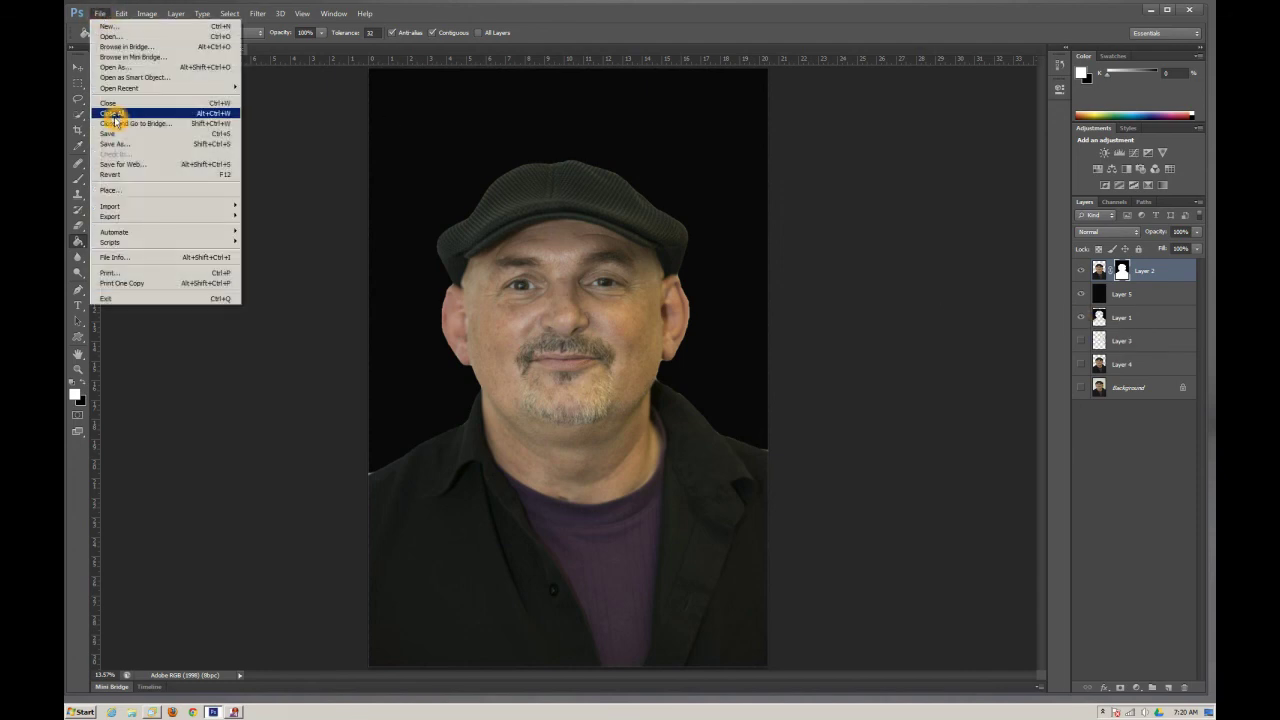